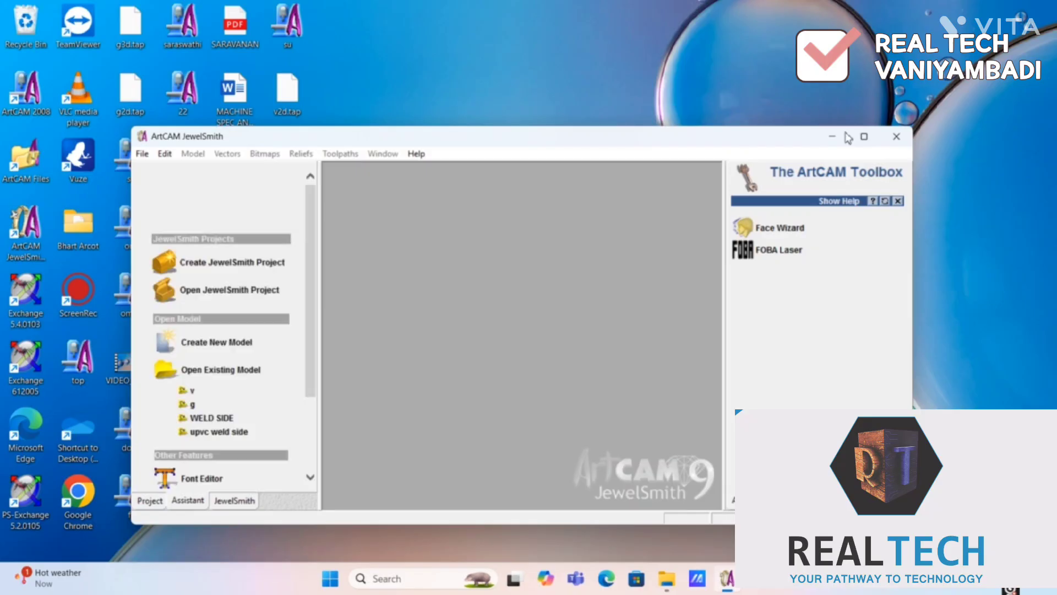
Create a new model 2100 mm high and 150 mm wide, and maximize its 2D view.
click(864, 137)
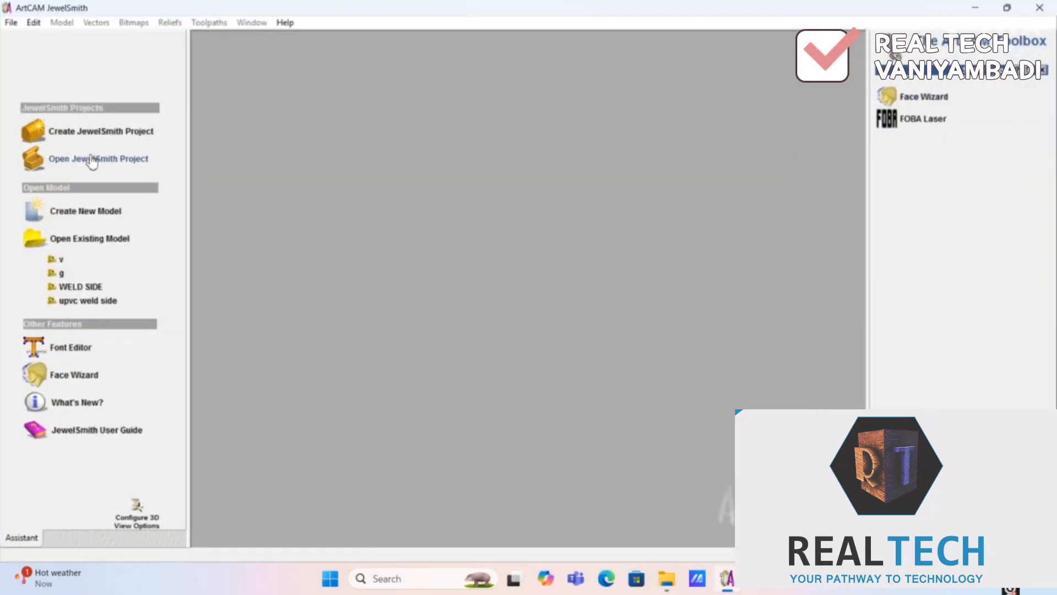
click(73, 221)
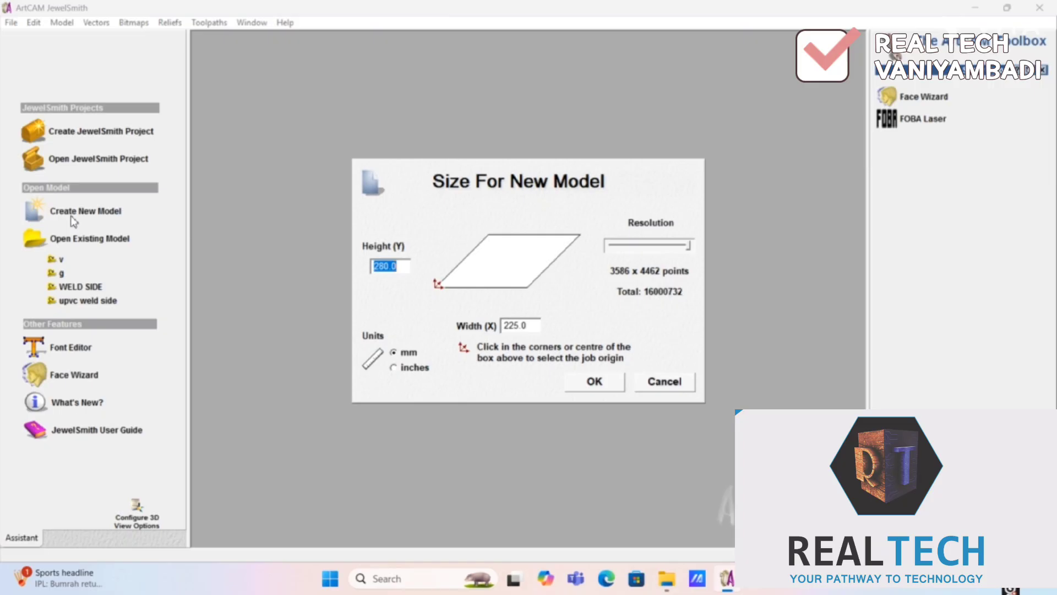
text(2100)
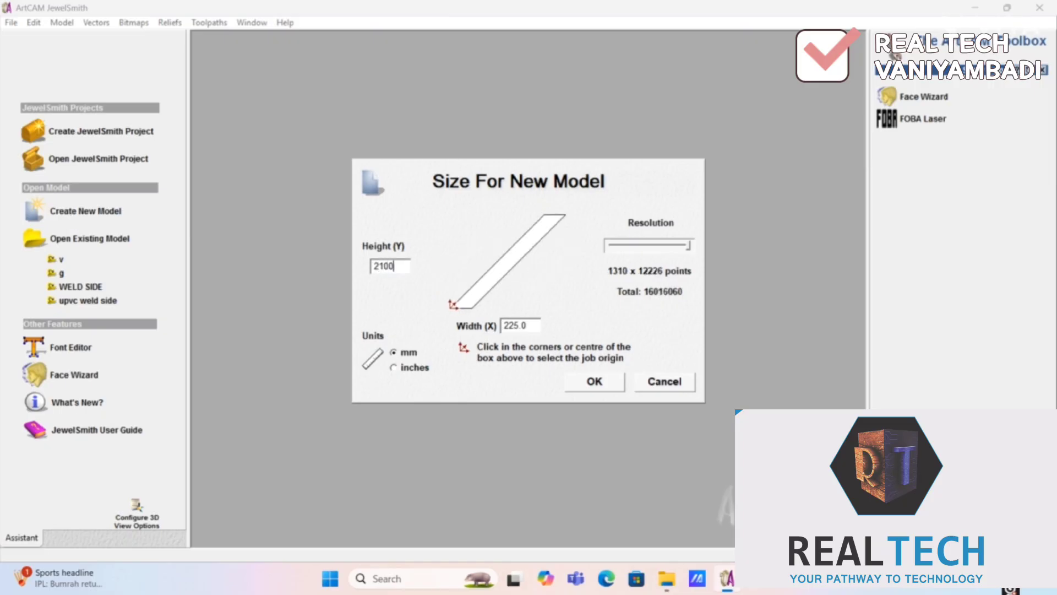
key(Tab)
text(150)
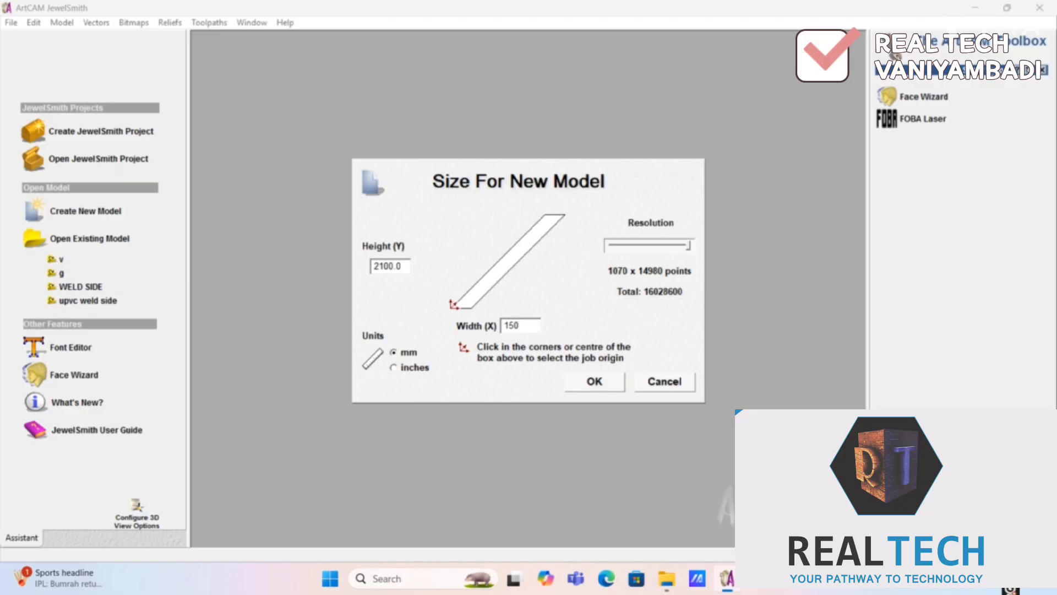
click(587, 388)
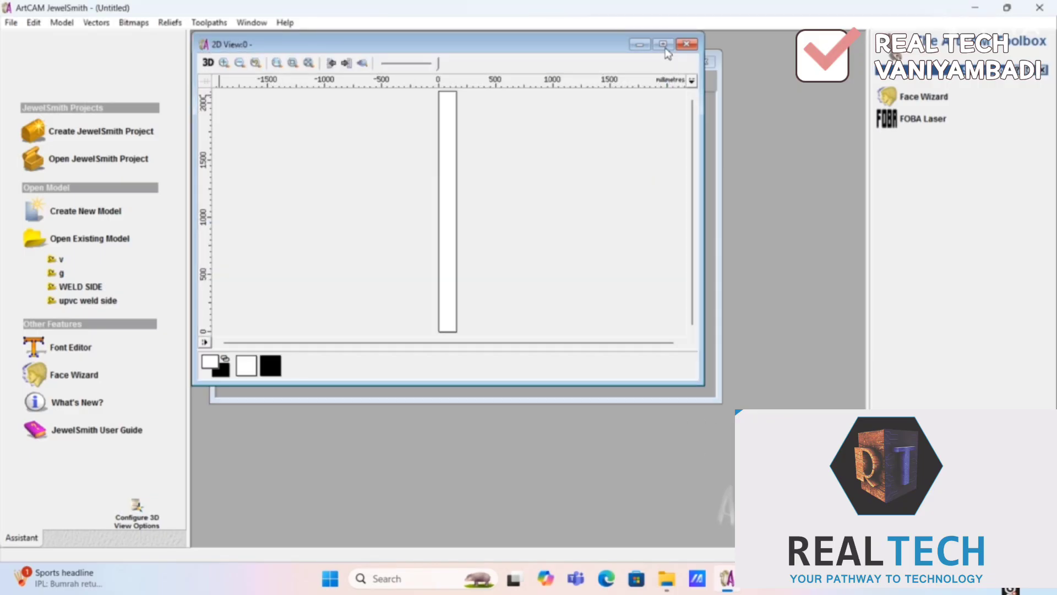
click(664, 45)
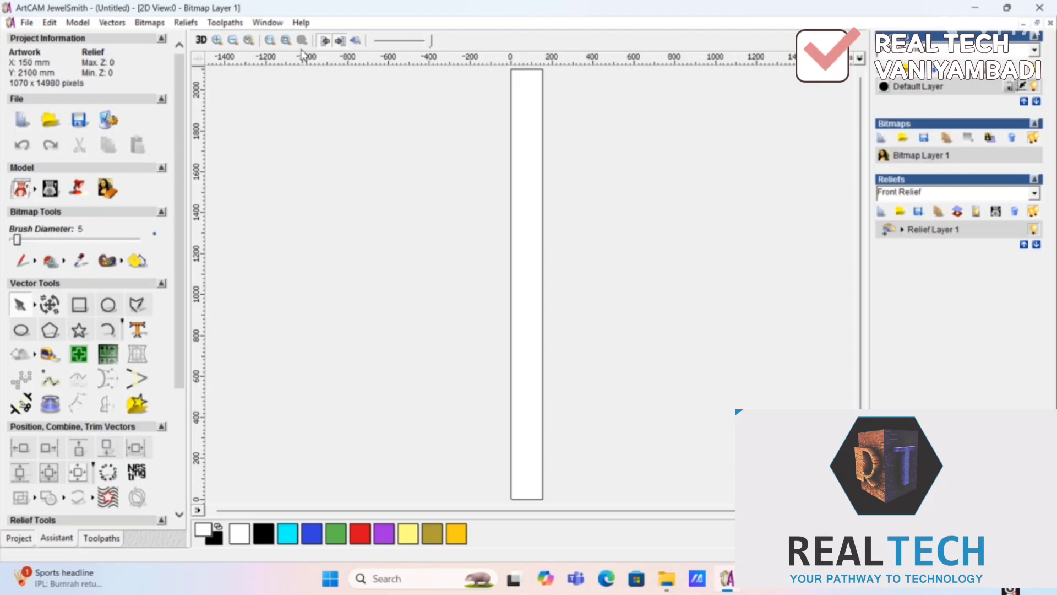
click(286, 47)
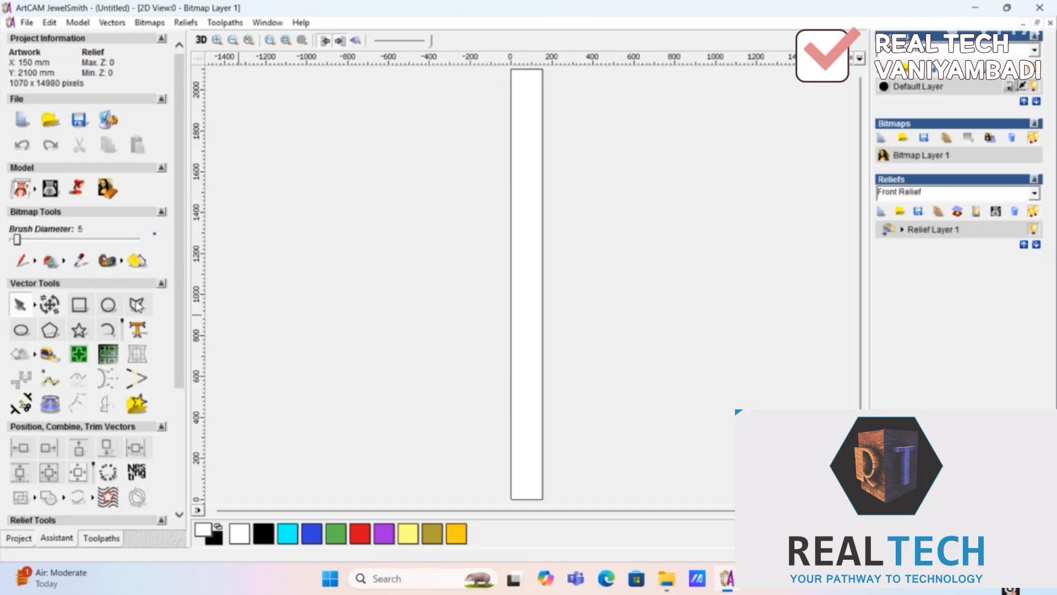
Generate vectors from the bitmap to outline the model border, keeping lines longer than 15 pixels with a 1-pixel tolerance.
click(137, 264)
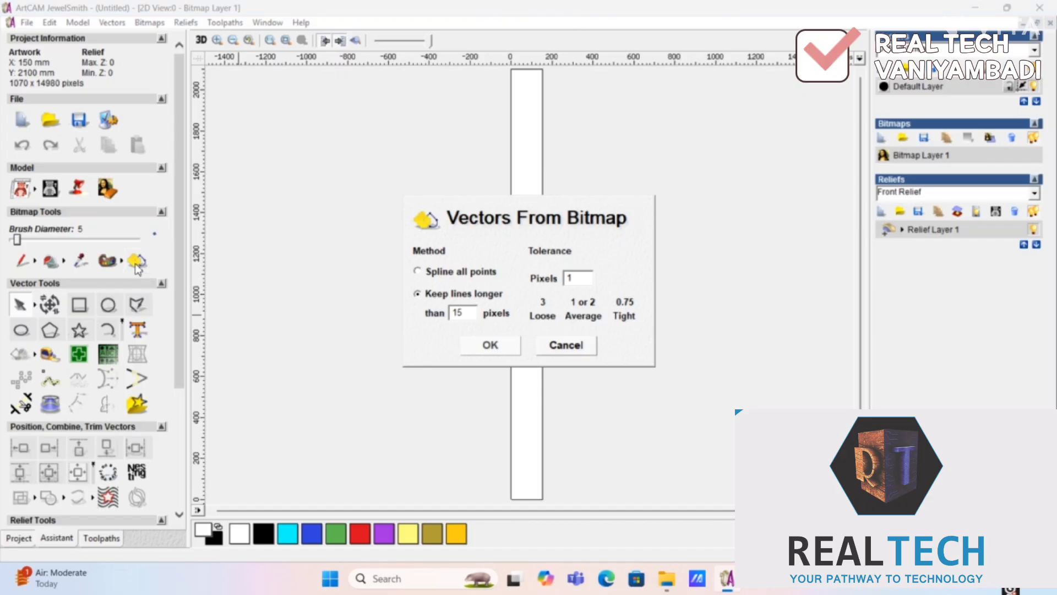
click(489, 345)
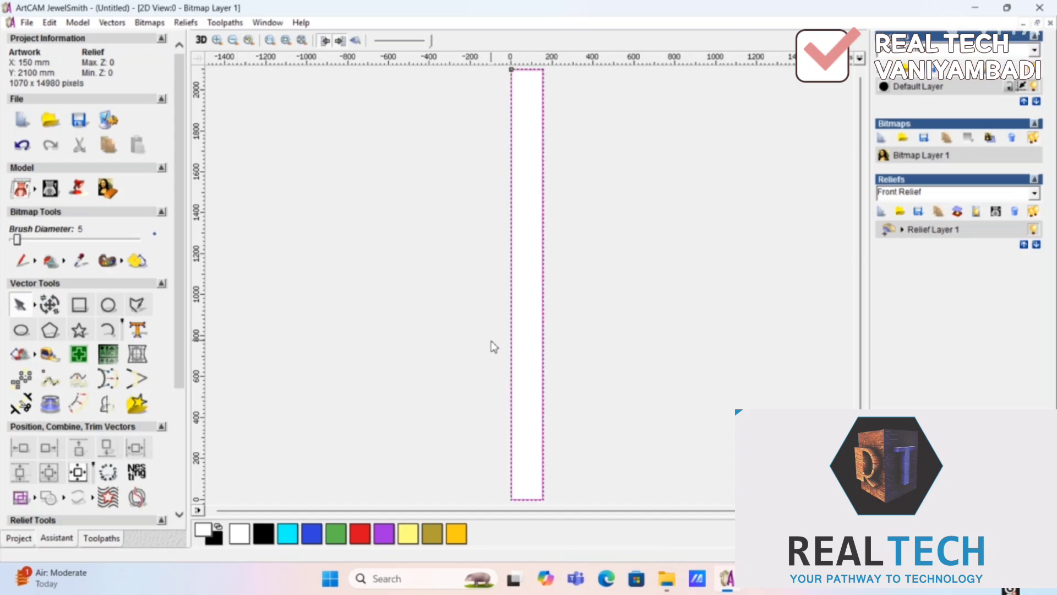
click(401, 241)
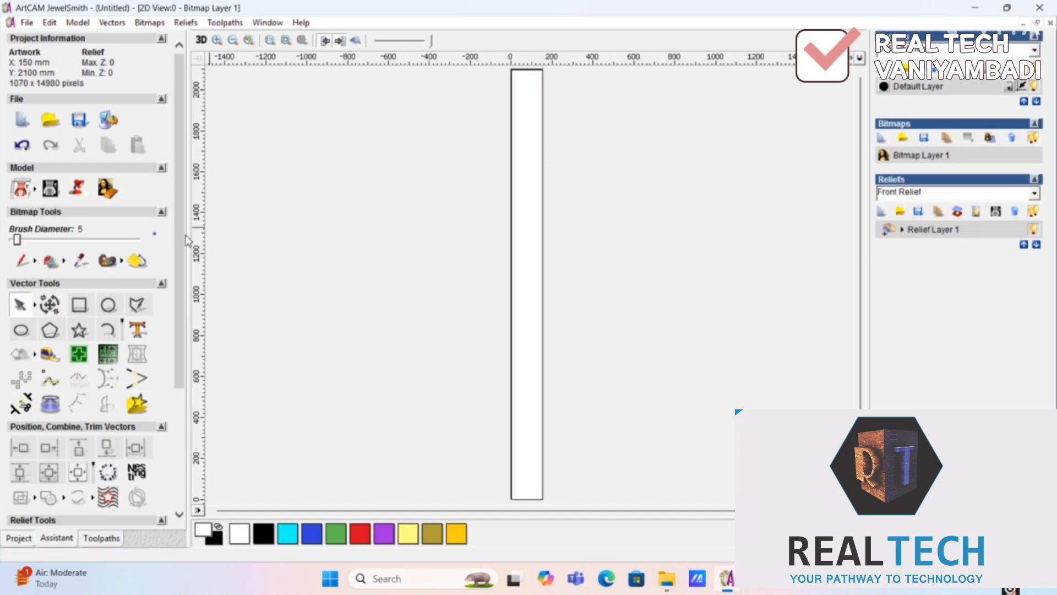
Create a 150 mm wide, 40 mm high rectangle and move it into the empty area left of the model.
click(78, 307)
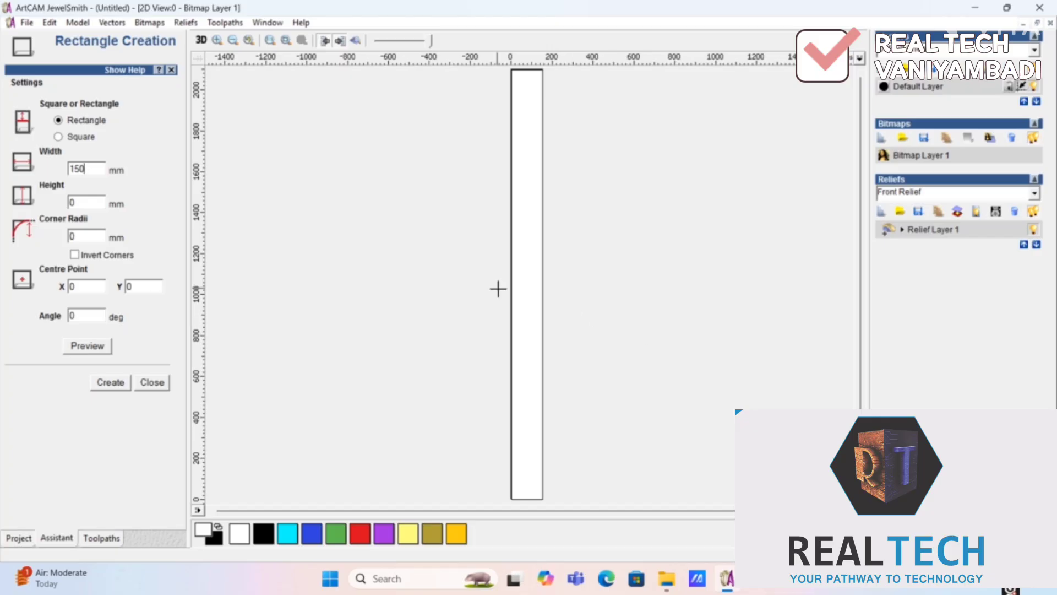
double_click(82, 203)
click(114, 389)
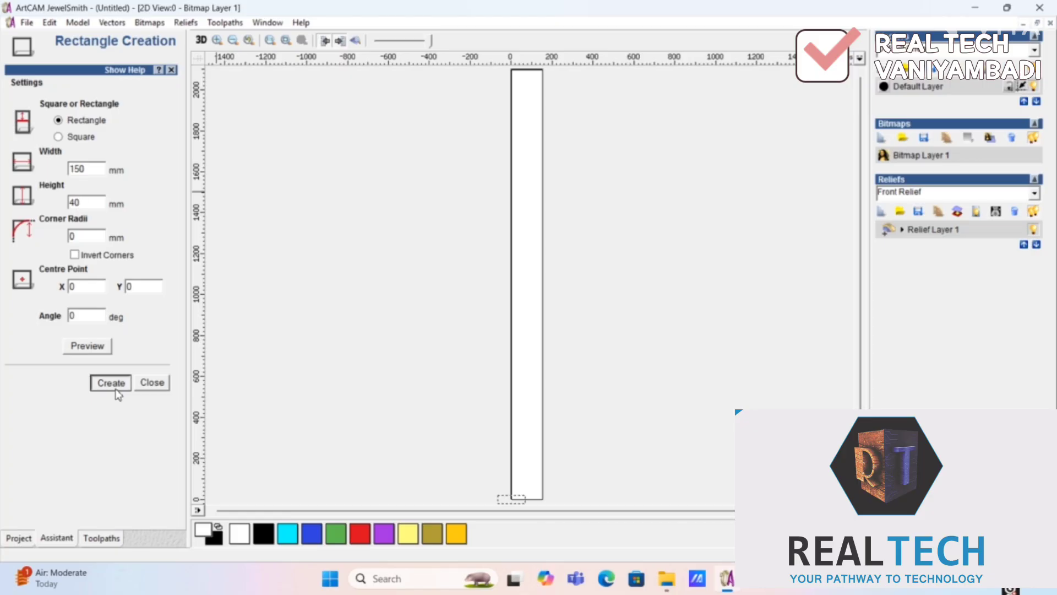
click(147, 390)
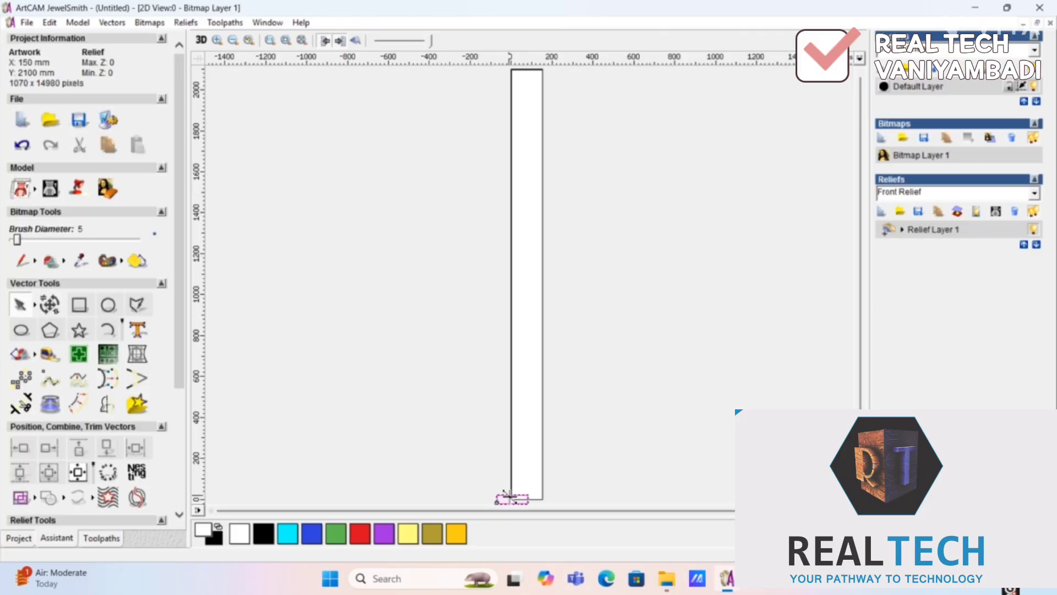
drag(501, 498, 392, 193)
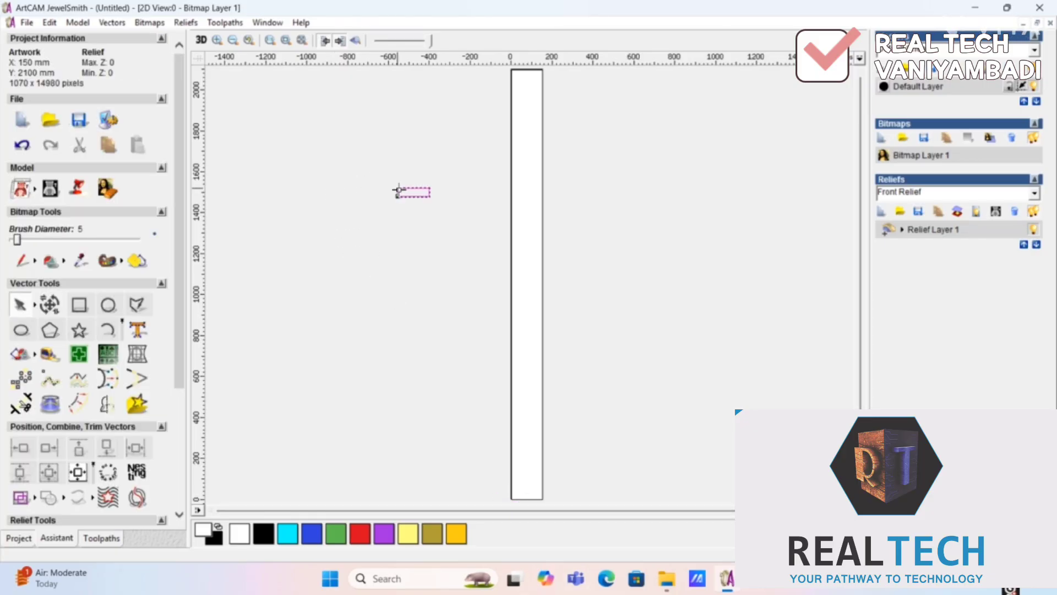
Place a horizontal guideline about 14 mm above the rectangle's lower edge and measure the distance between them.
click(218, 39)
drag(380, 164, 479, 234)
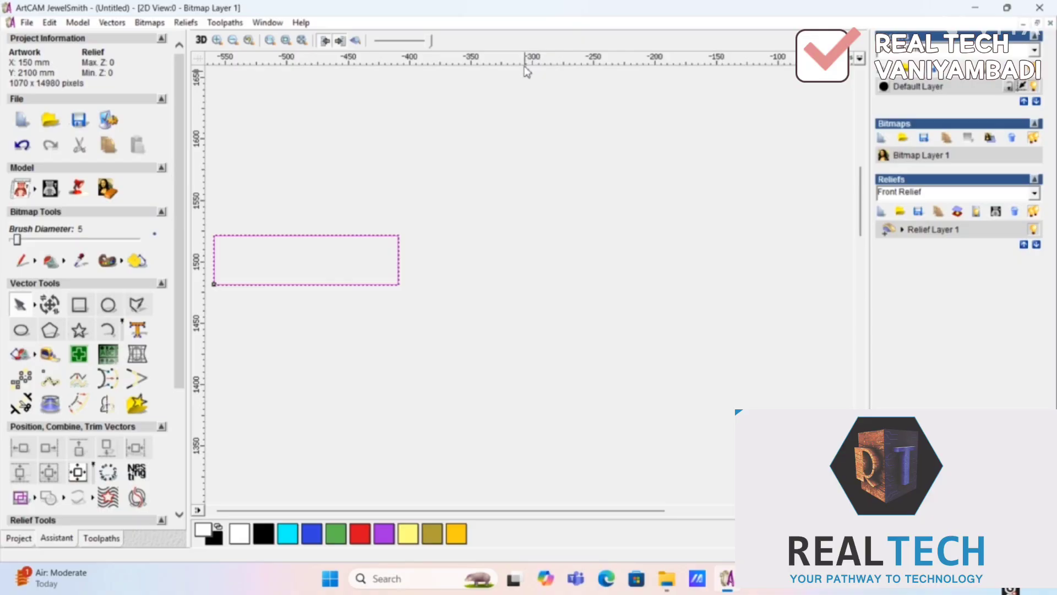
drag(526, 62, 561, 270)
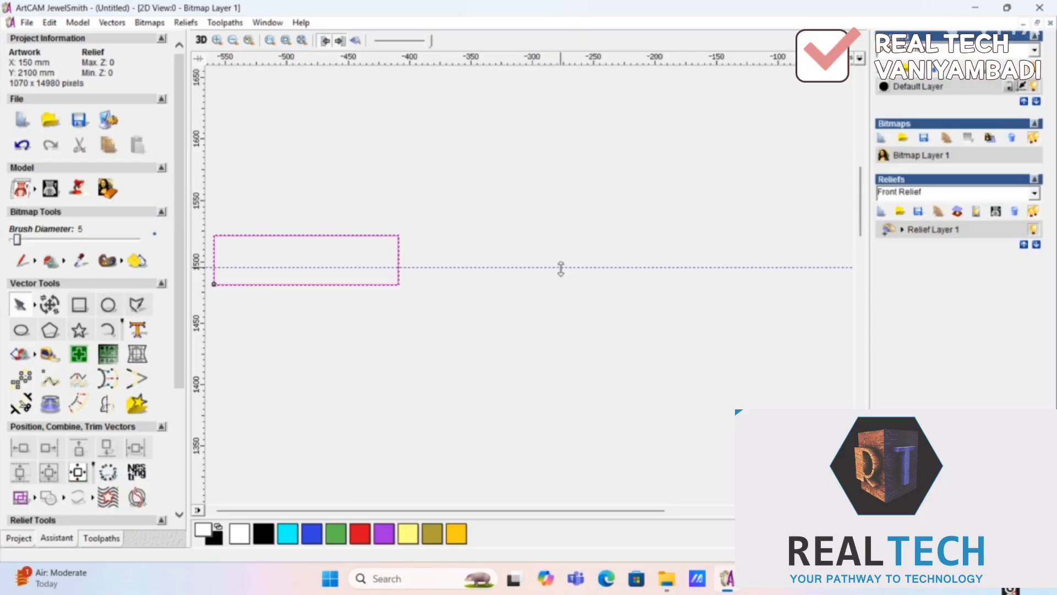
click(48, 357)
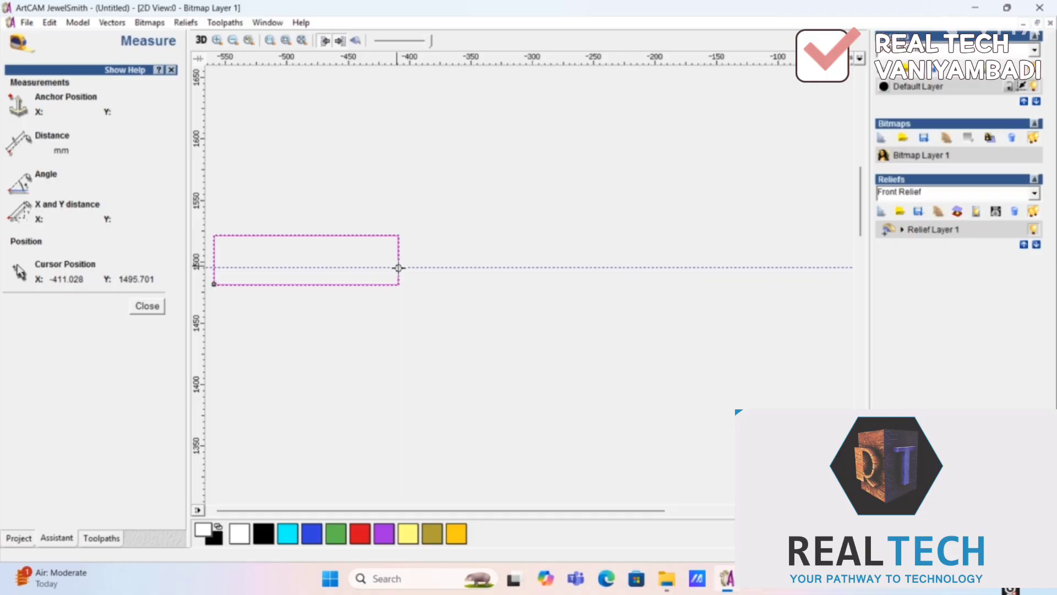
drag(400, 268, 400, 285)
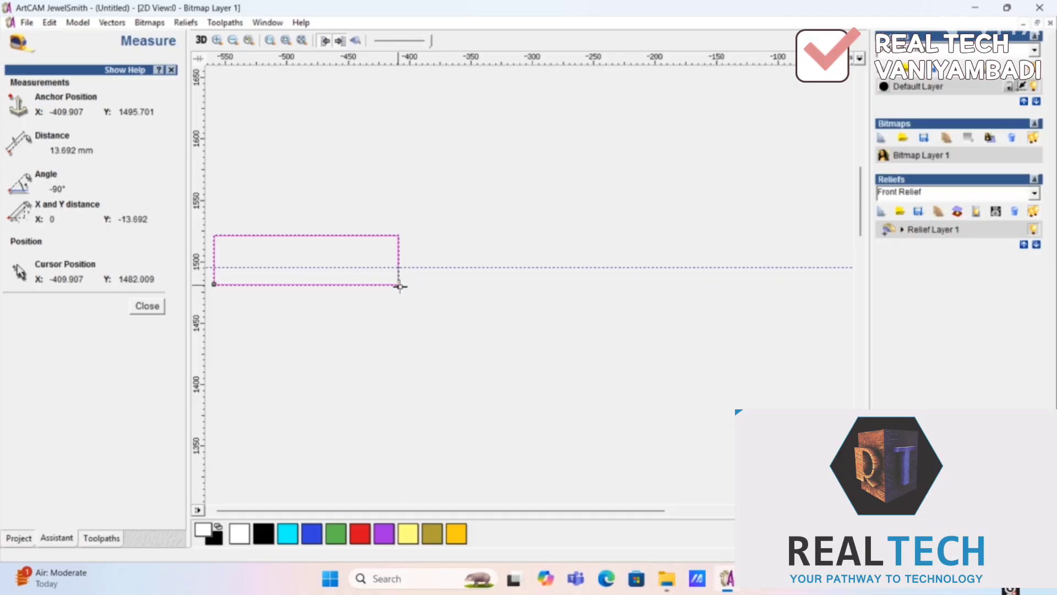
click(147, 306)
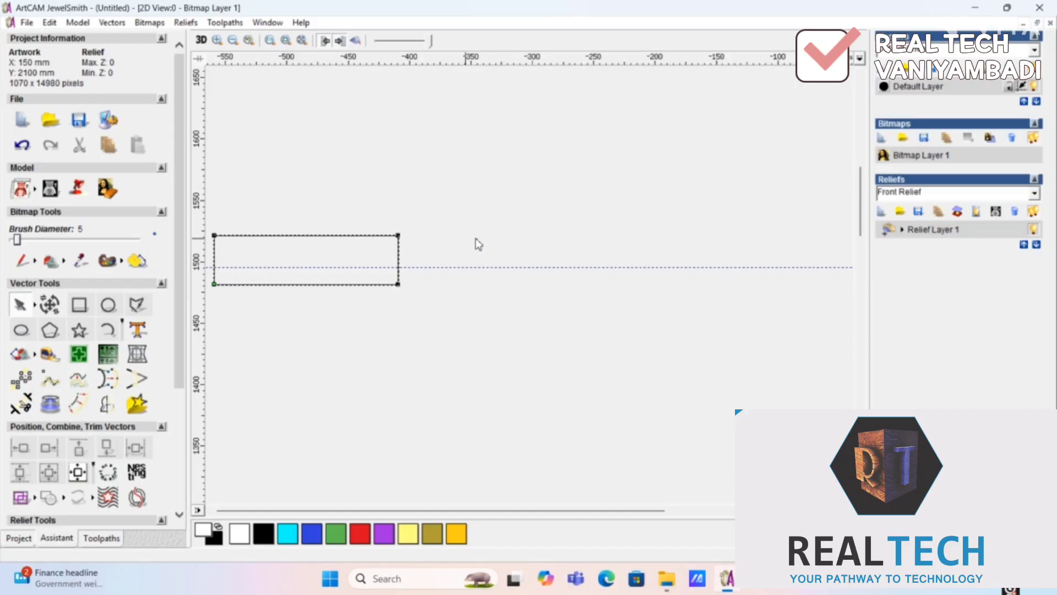
Raise the guideline to about 17 mm above the rectangle's lower edge and measure the distance.
click(452, 268)
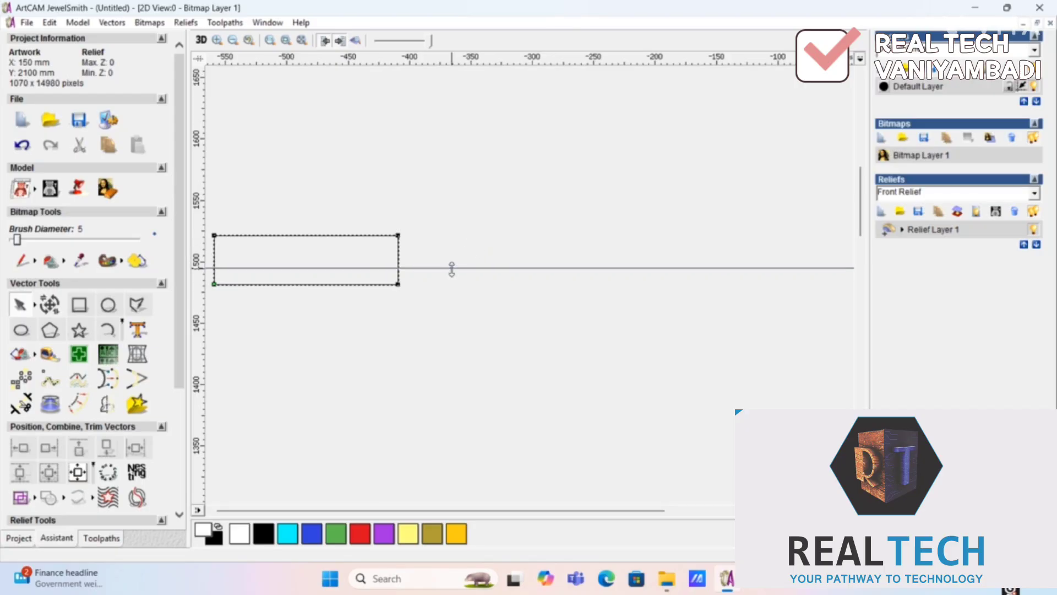
drag(452, 268, 452, 264)
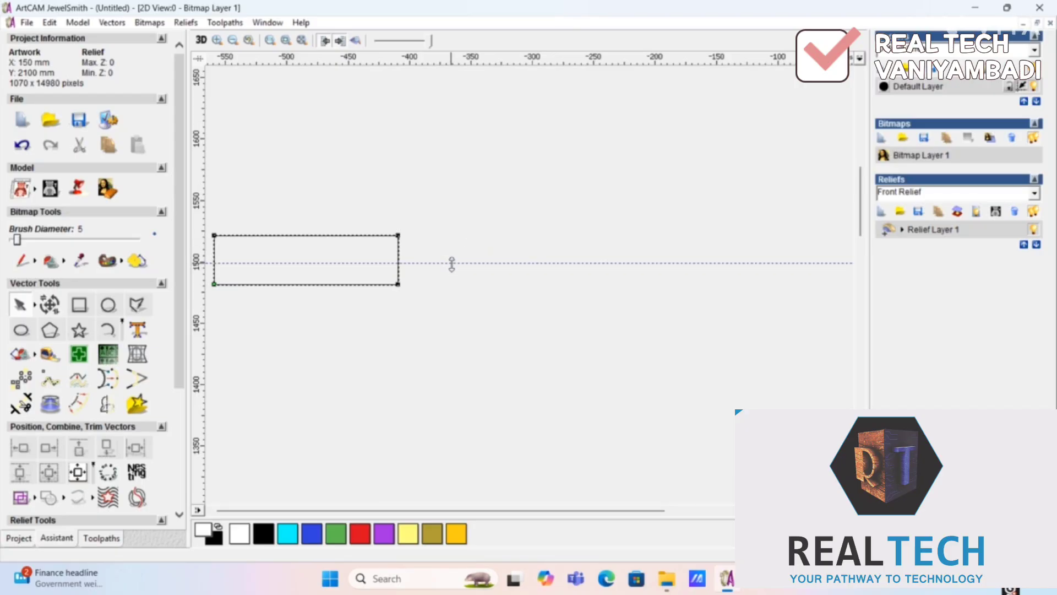
click(50, 354)
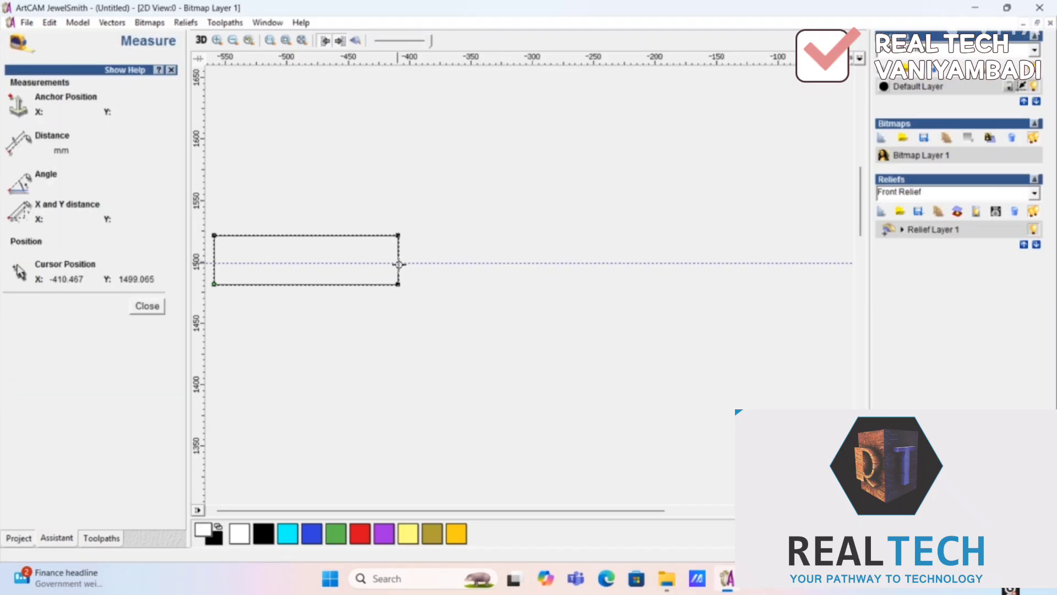
drag(401, 264, 80, 302)
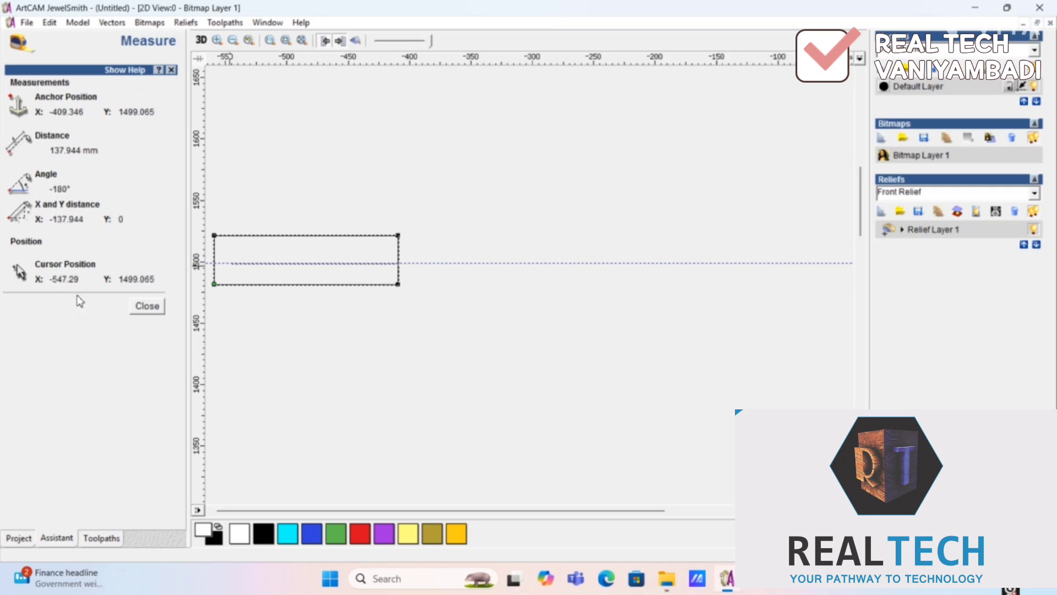
click(154, 311)
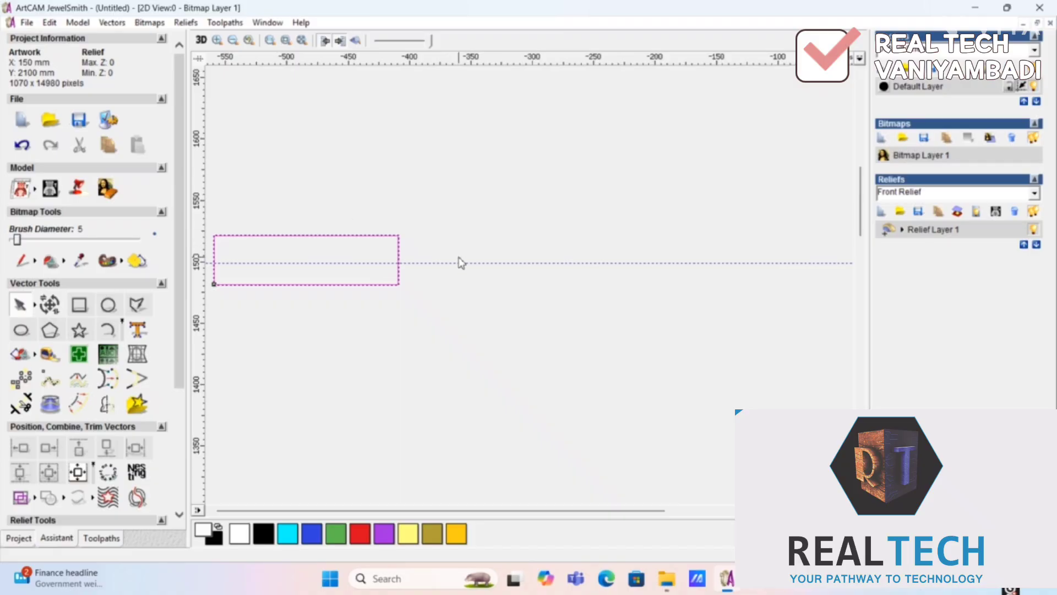
drag(449, 265, 450, 263)
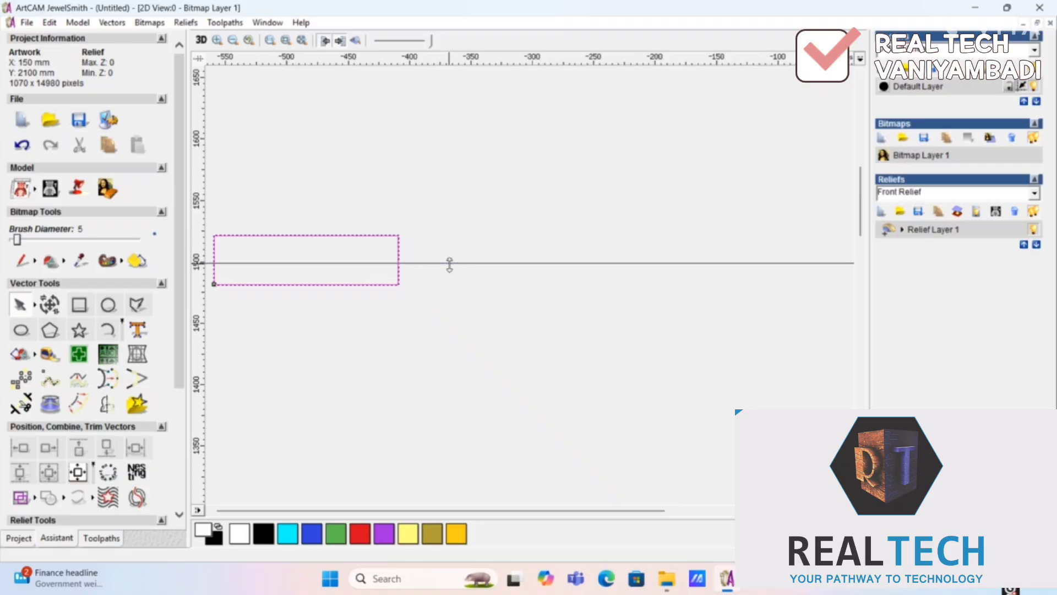
click(48, 355)
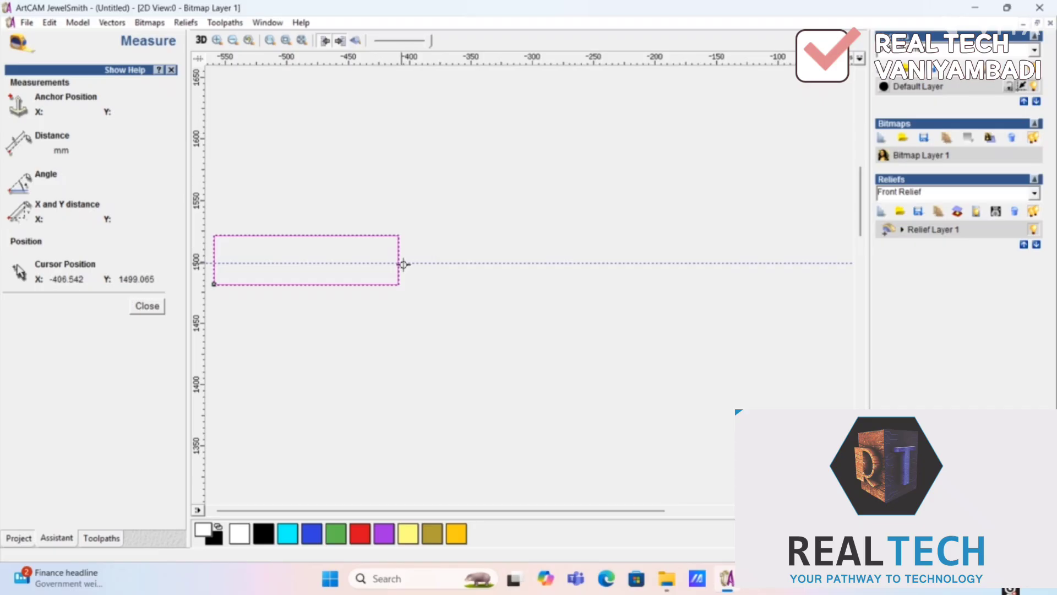
drag(399, 263, 401, 285)
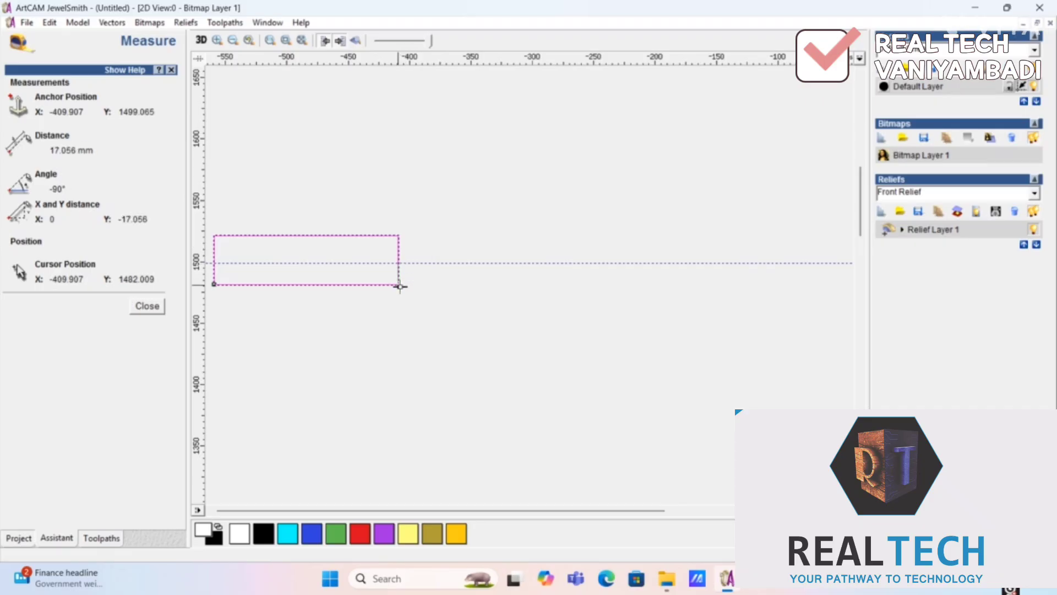
click(147, 306)
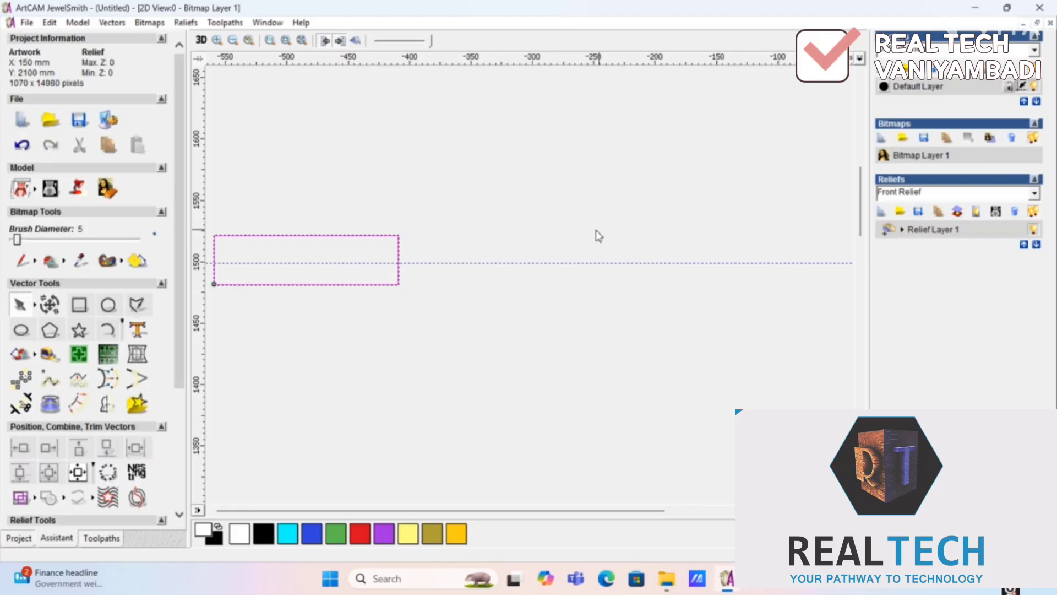
Fine-tune the guideline to about 17.6 mm above the rectangle's lower edge, measure it again, and deselect the rectangle.
click(456, 263)
click(50, 354)
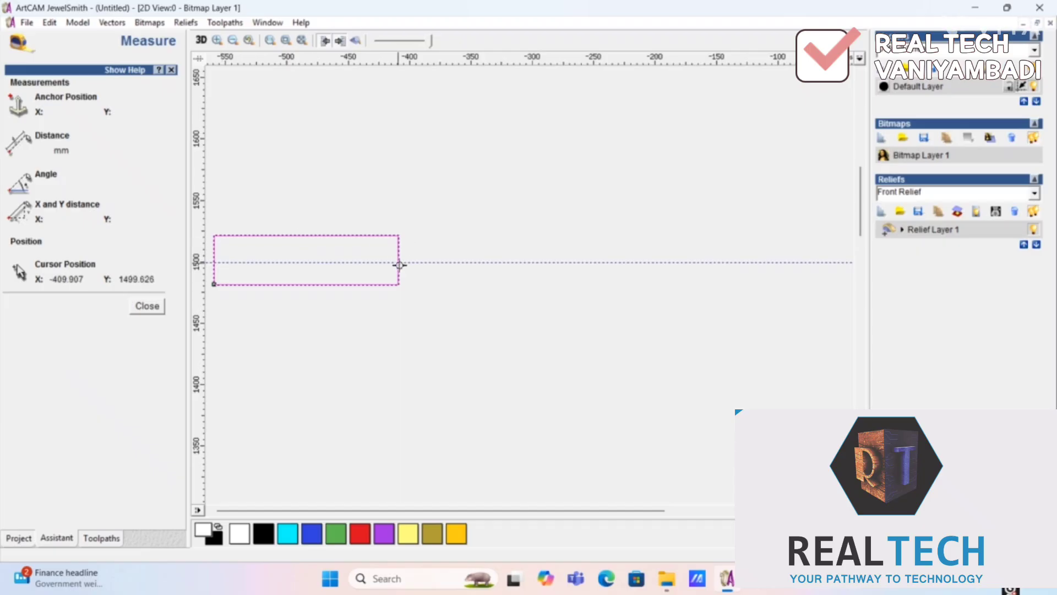
drag(400, 264, 400, 288)
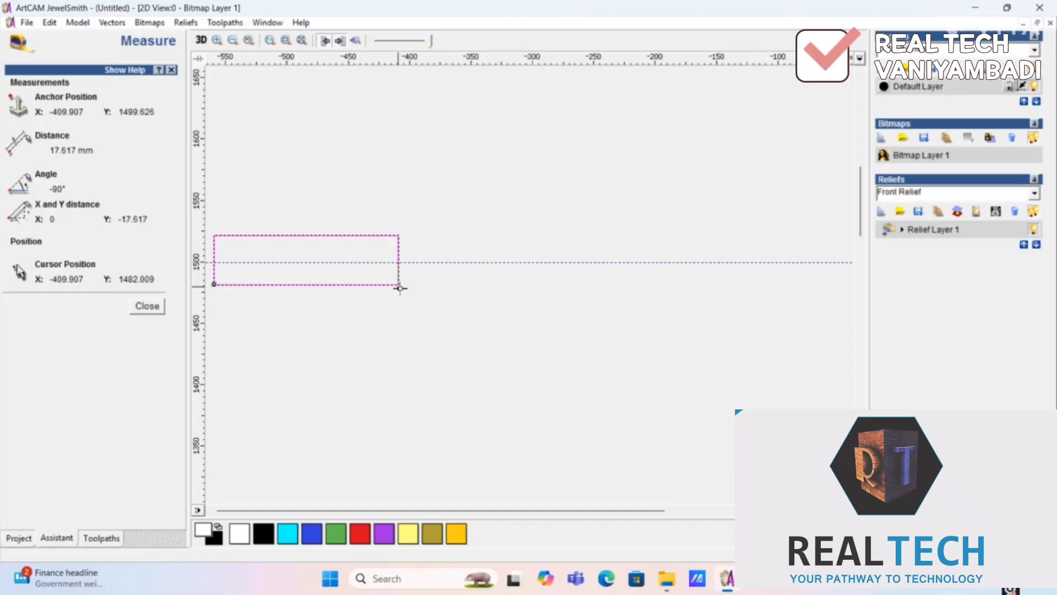
click(147, 307)
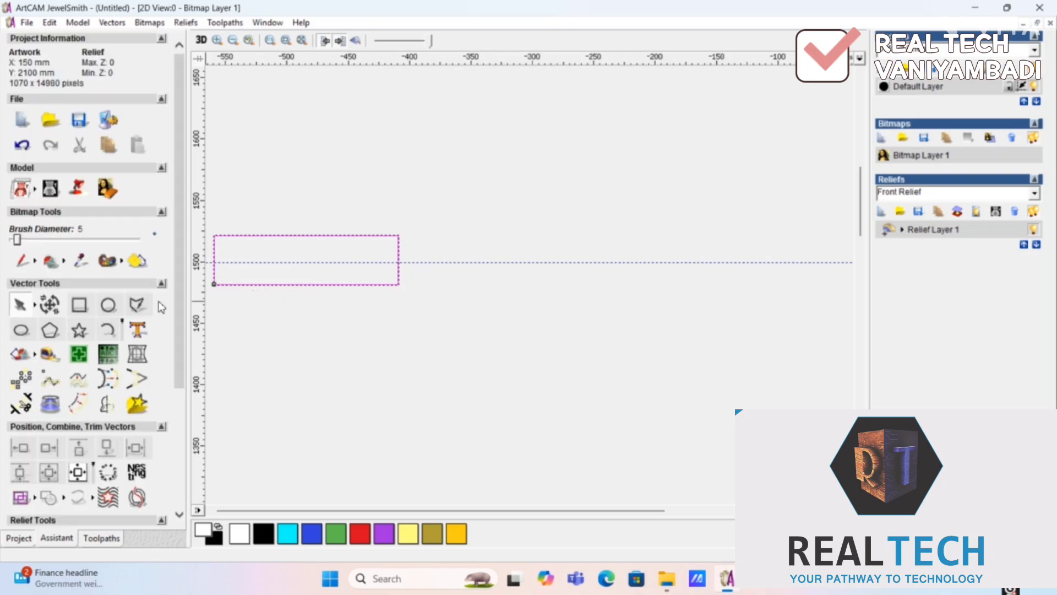
click(490, 238)
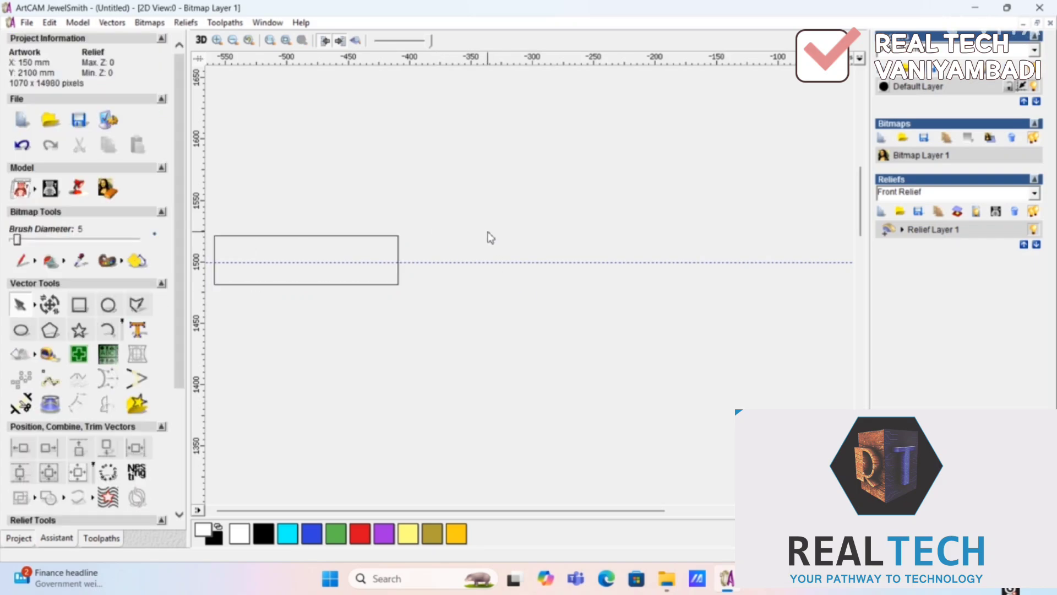
Lower the rectangle's upper-right corner node to the guideline so the top edge slopes down to it.
click(369, 237)
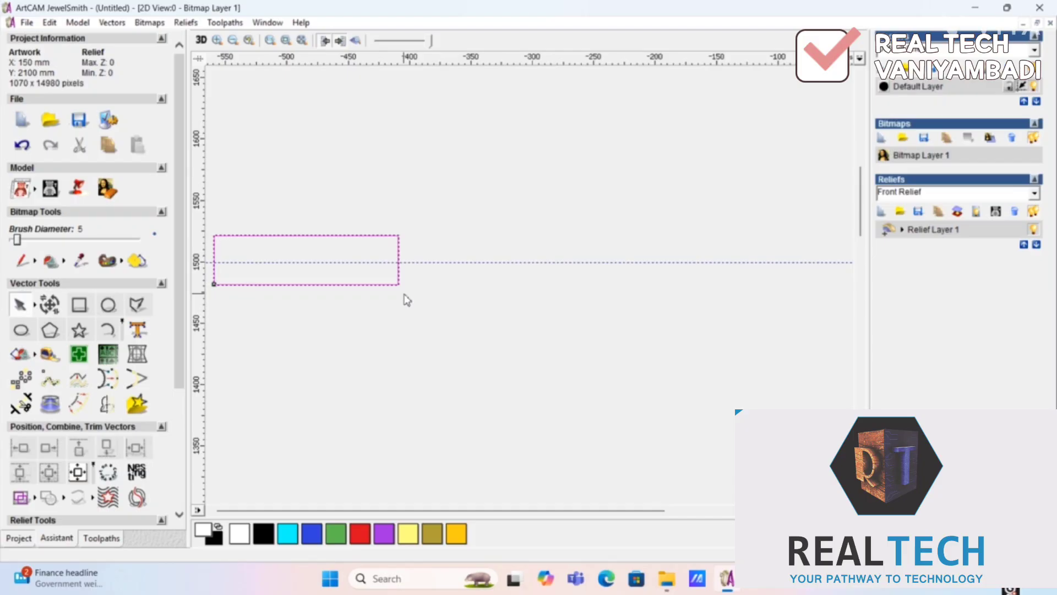
click(398, 260)
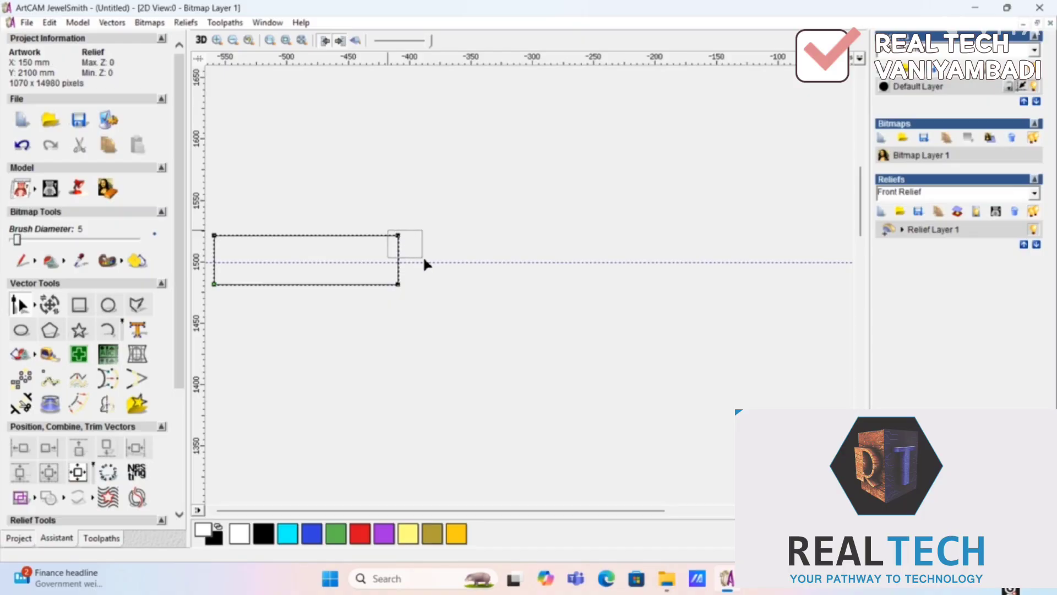
drag(424, 261, 424, 261)
key(Down)
key(Down)
key(Down)
key(Down)
key(Down)
key(Down)
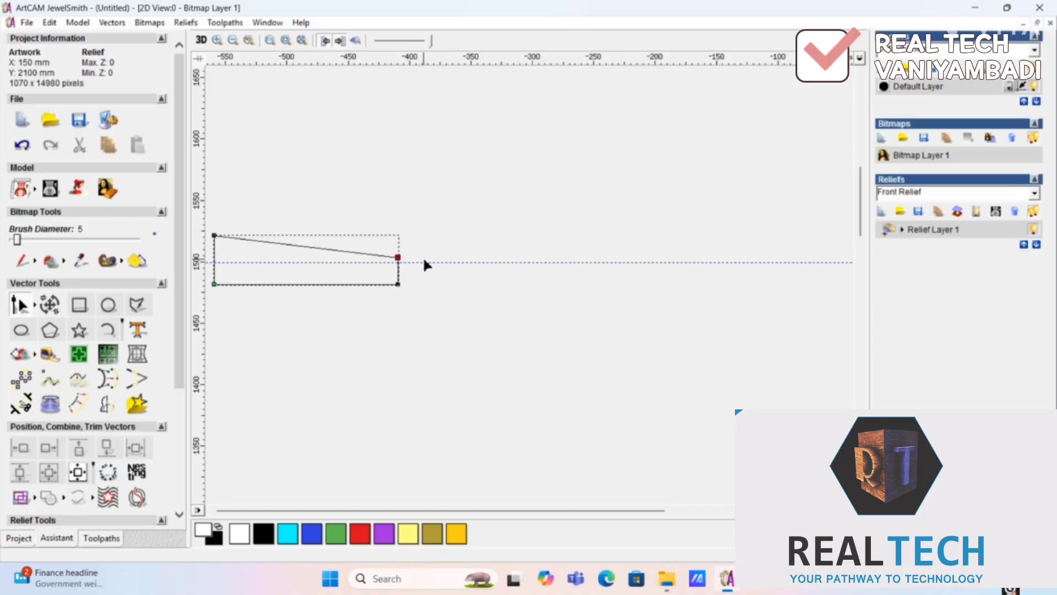
key(Down)
key(Down)
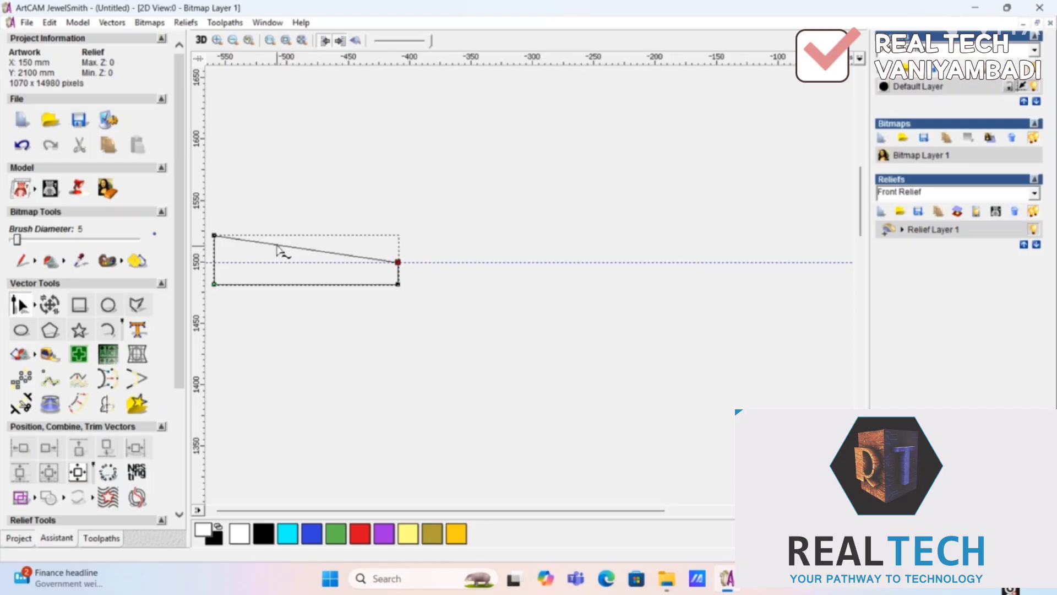
Convert the sloping top edge to a Bezier curve and adjust its control handles into a gentle convex arc.
key(b)
drag(253, 228, 347, 271)
key(Up)
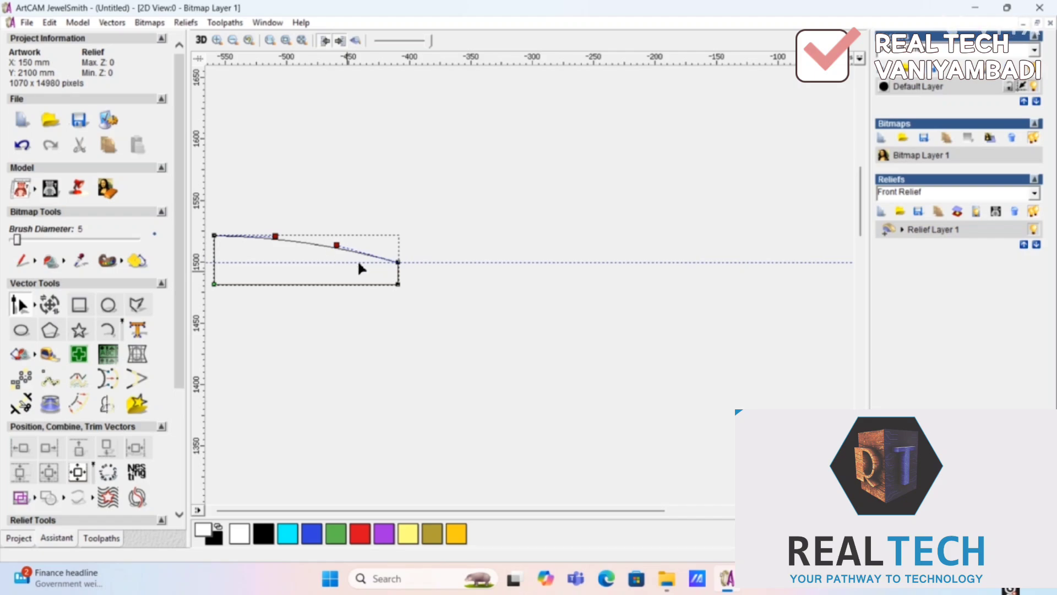
click(336, 246)
key(Down)
key(Down)
key(Down)
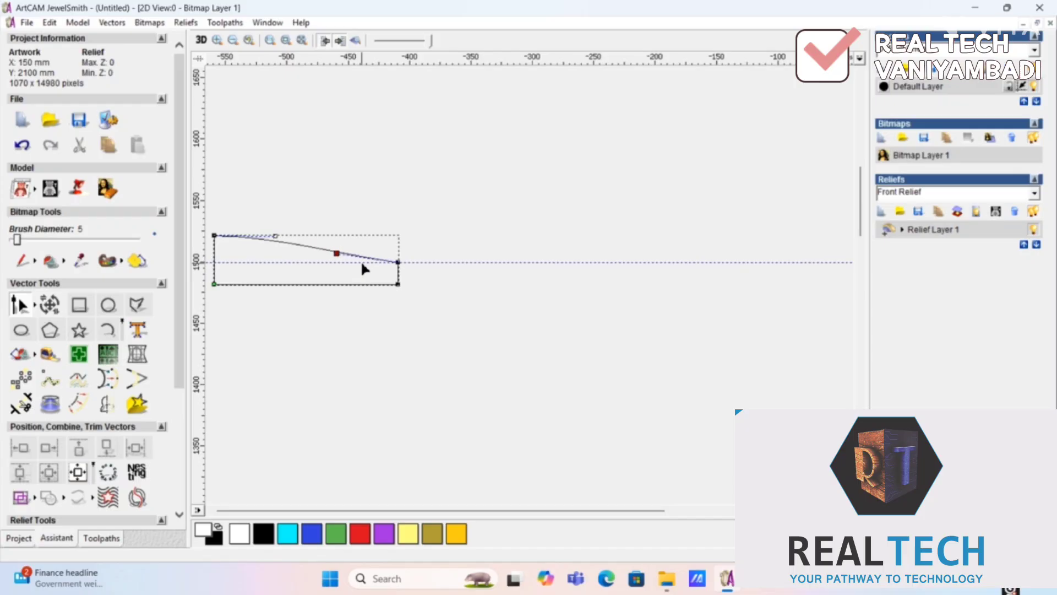
key(Up)
key(Up)
click(524, 309)
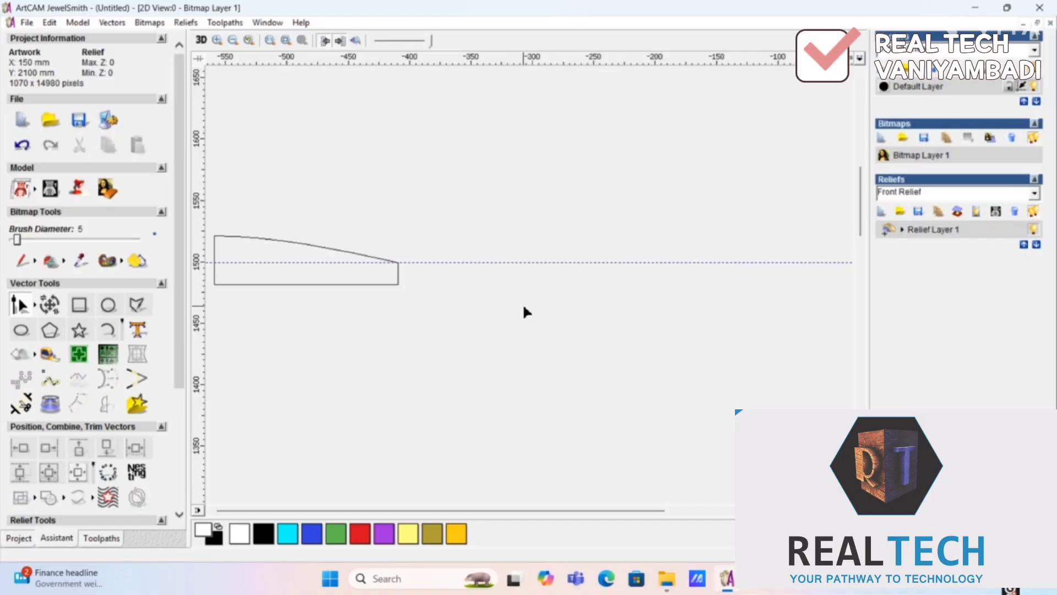
Separate the shape's straight bottom edge from the rest and delete it, leaving an open profile.
key(n)
click(373, 285)
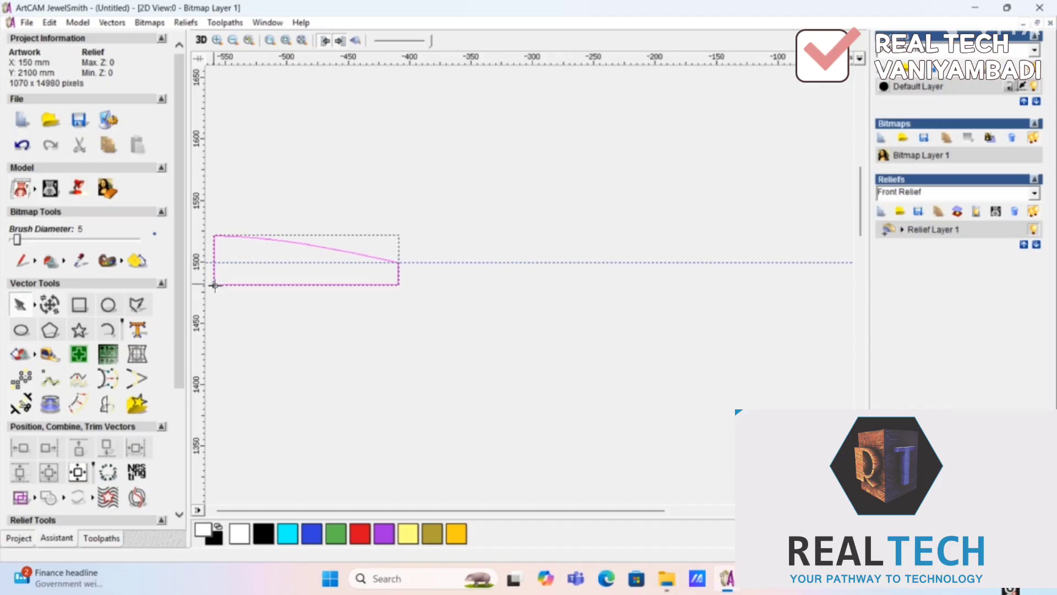
click(399, 285)
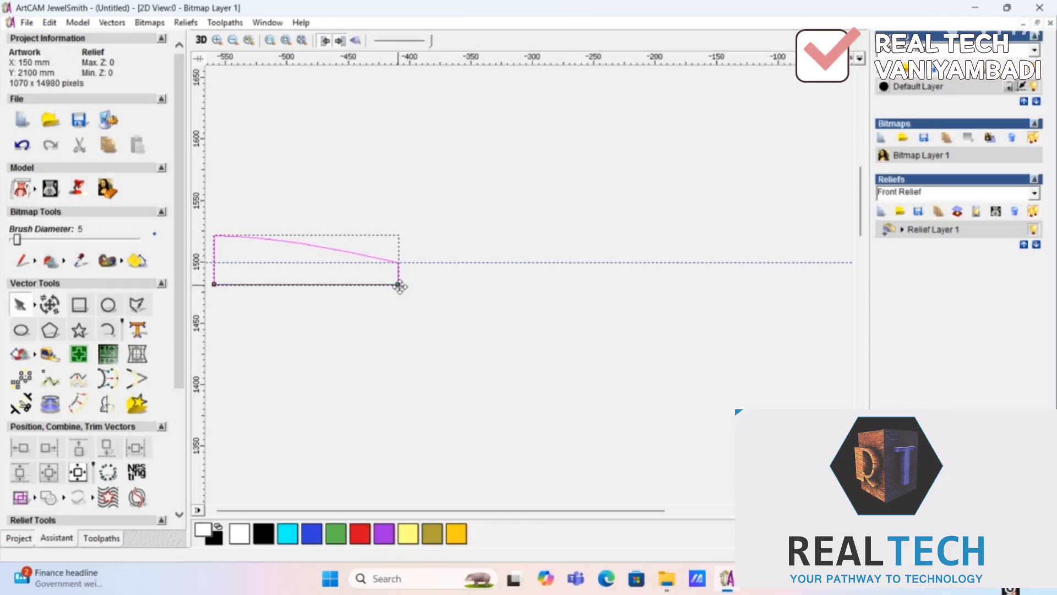
click(367, 292)
click(366, 285)
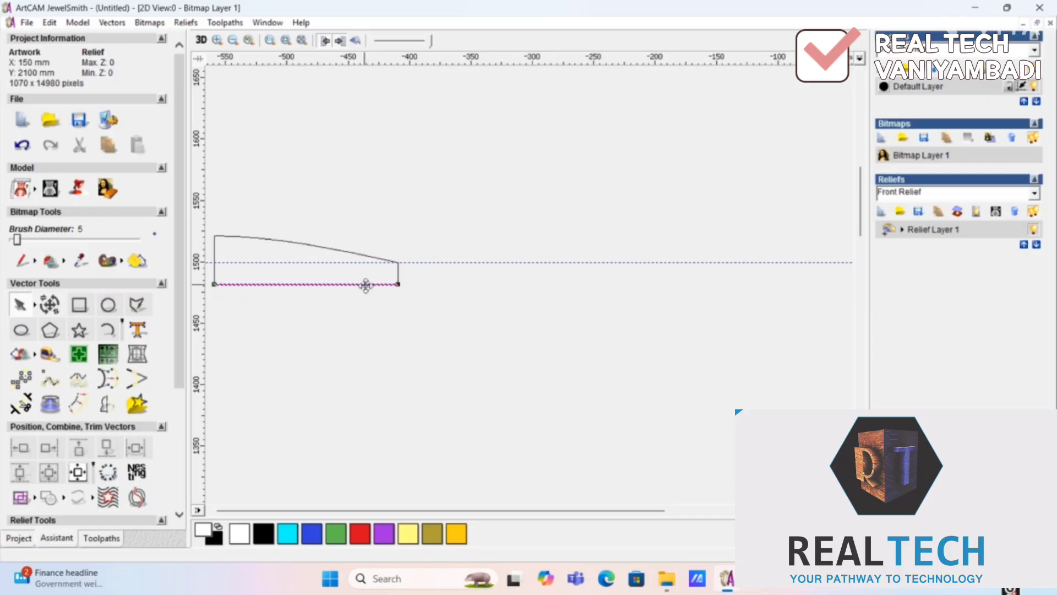
click(366, 289)
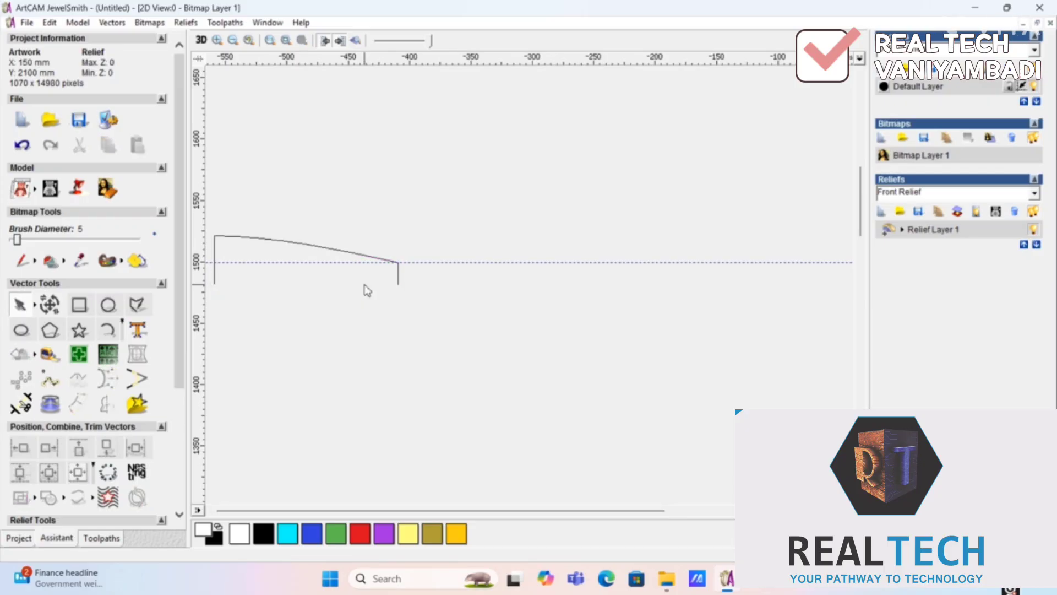
Remove the horizontal guideline, fit the whole model in view, and leave the profile deselected.
click(345, 255)
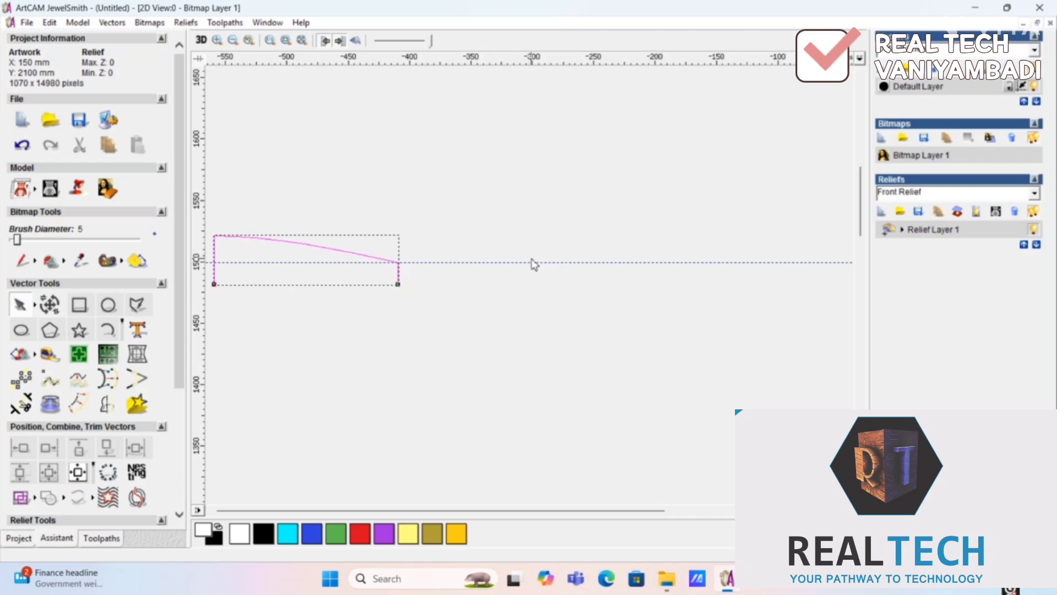
drag(532, 263, 460, 12)
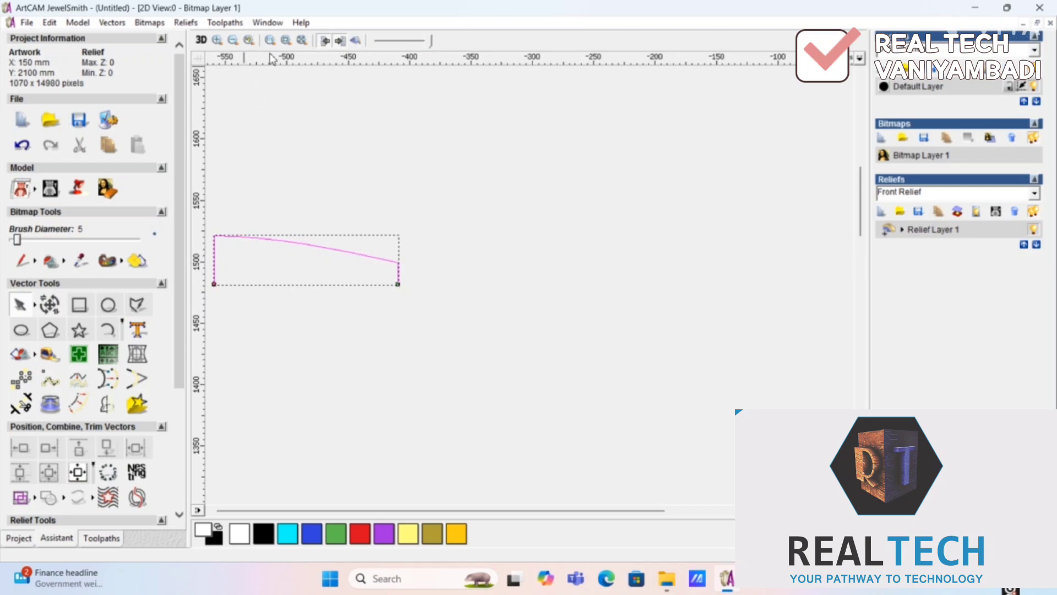
click(285, 41)
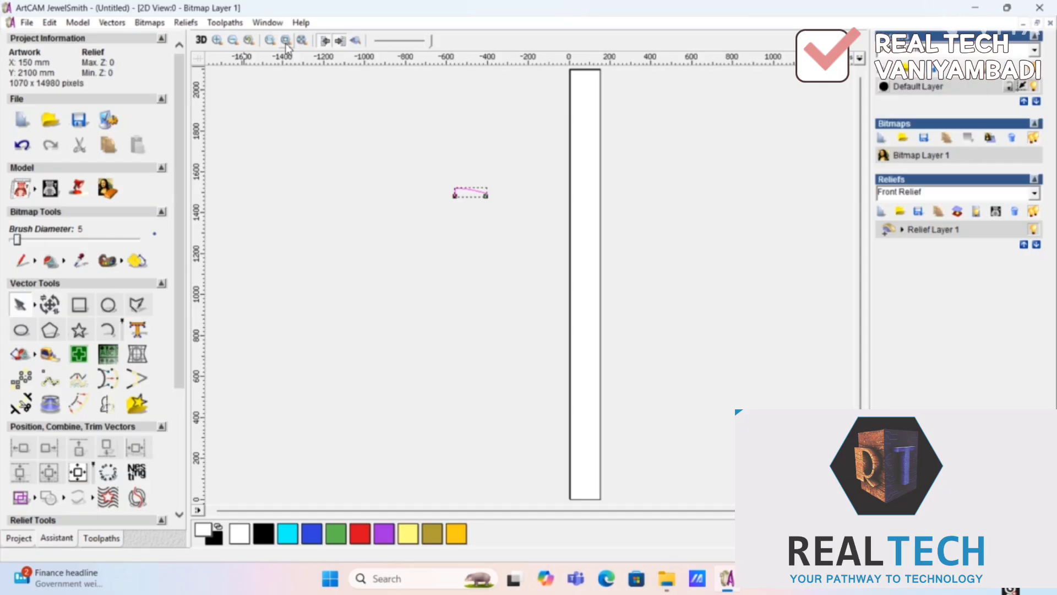
click(593, 214)
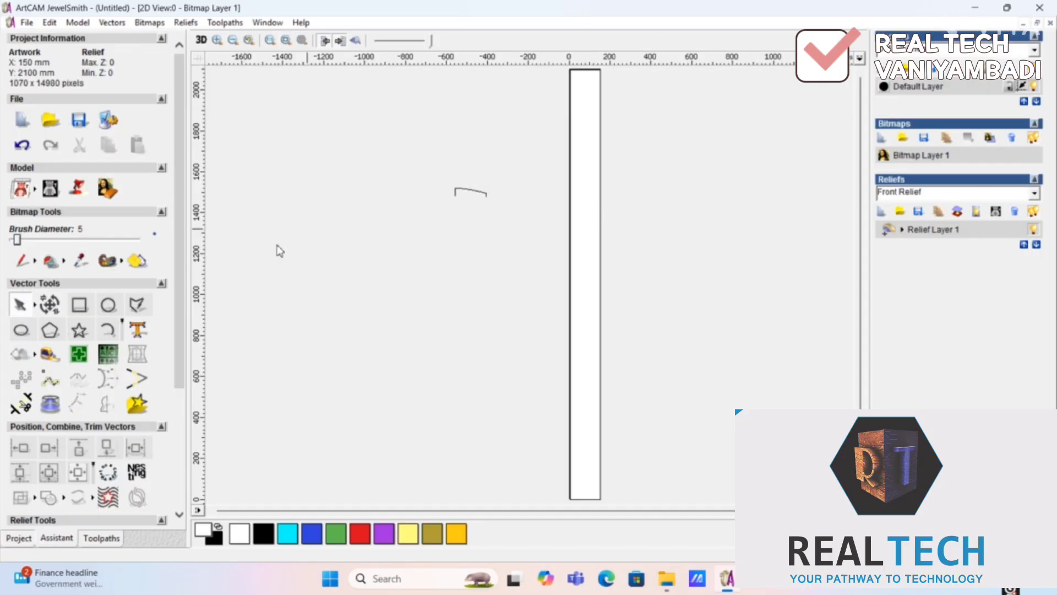
Draw a vertical polyline down the model's left edge, from its top-left corner to its bottom-left corner.
click(138, 305)
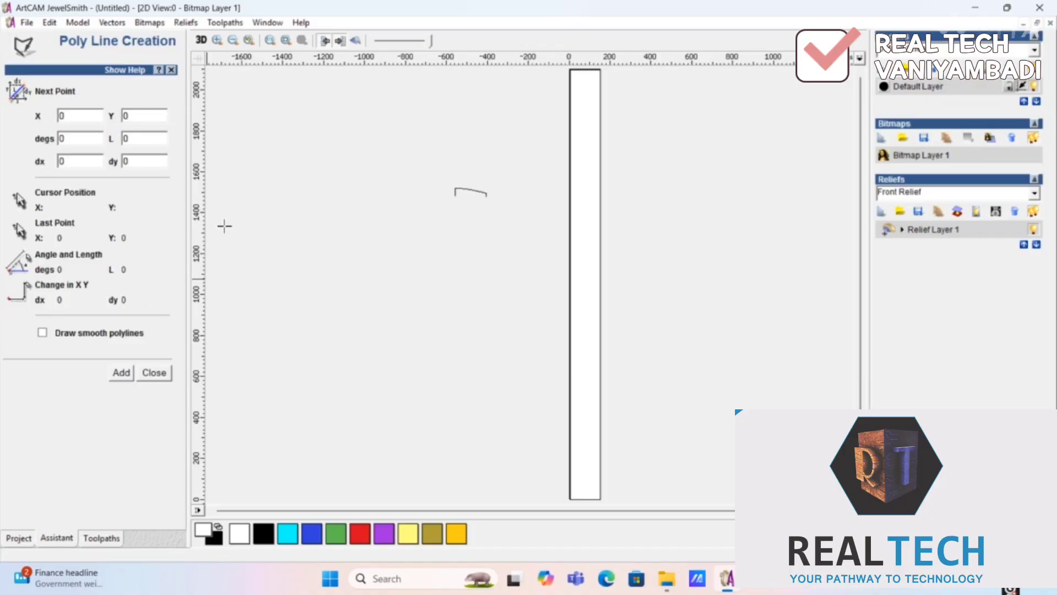
click(571, 72)
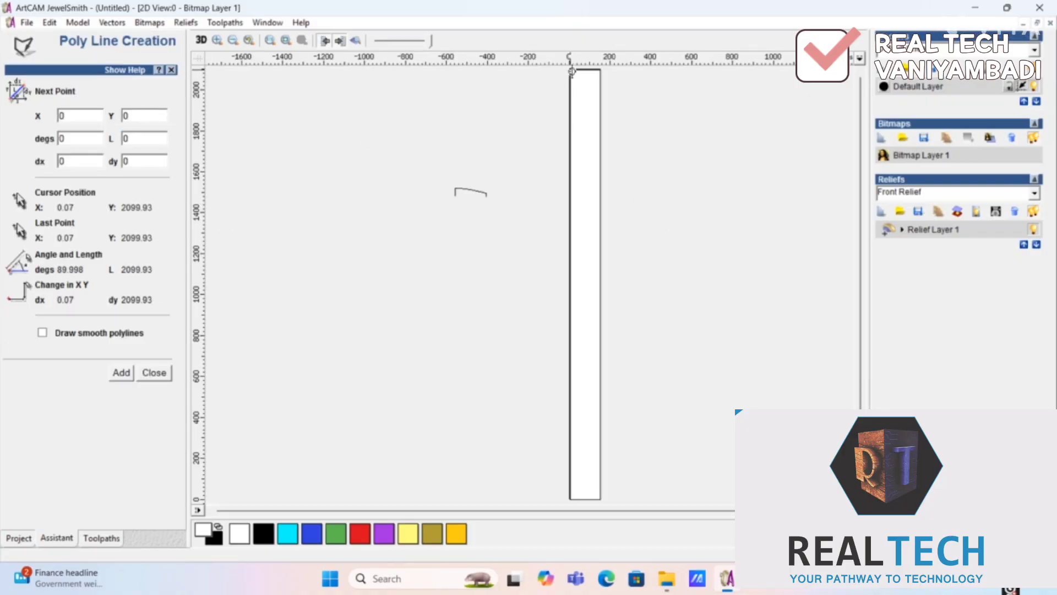
click(570, 499)
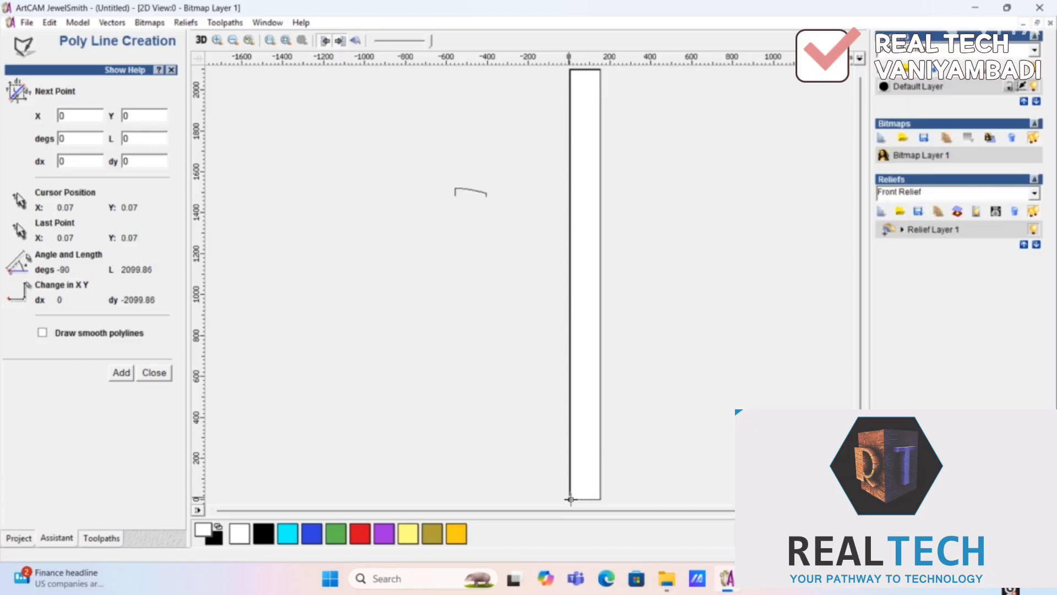
click(153, 373)
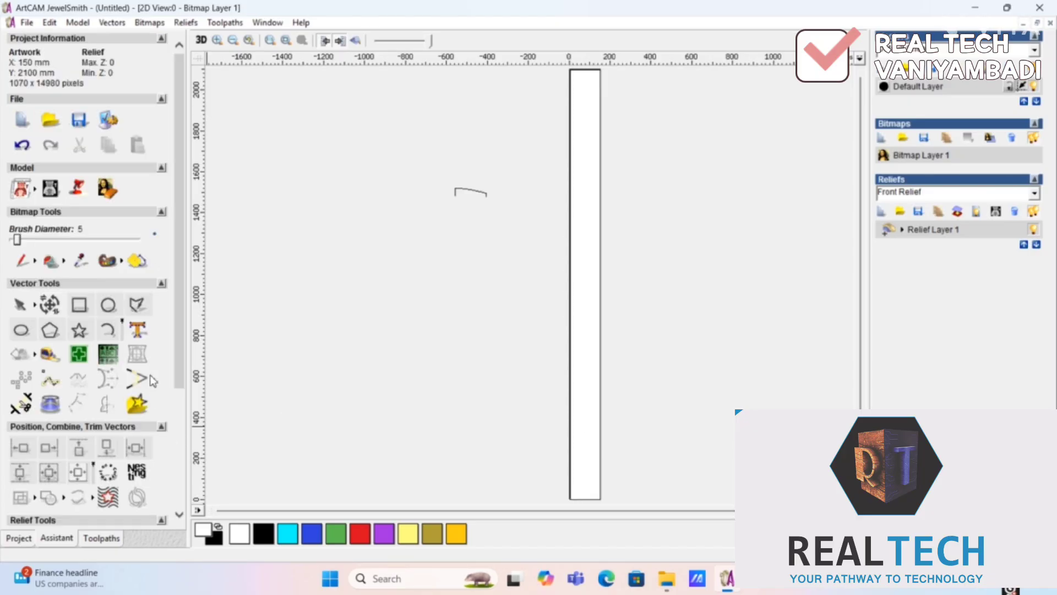
Set the vertical line's height to 2100 mm and align it with the left side of the model's border vector.
click(570, 308)
click(571, 305)
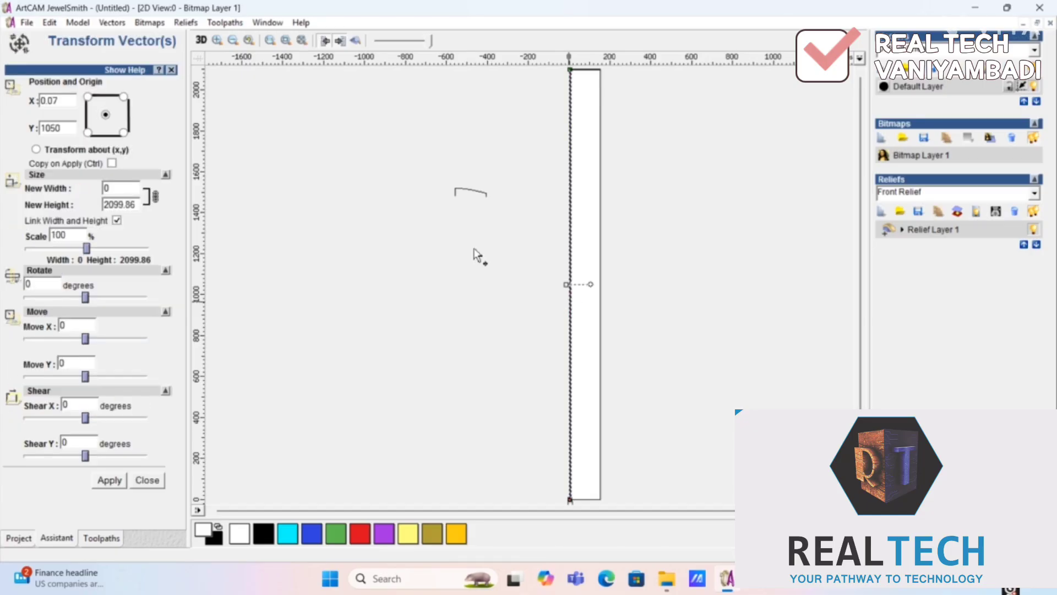
drag(137, 204, 3, 230)
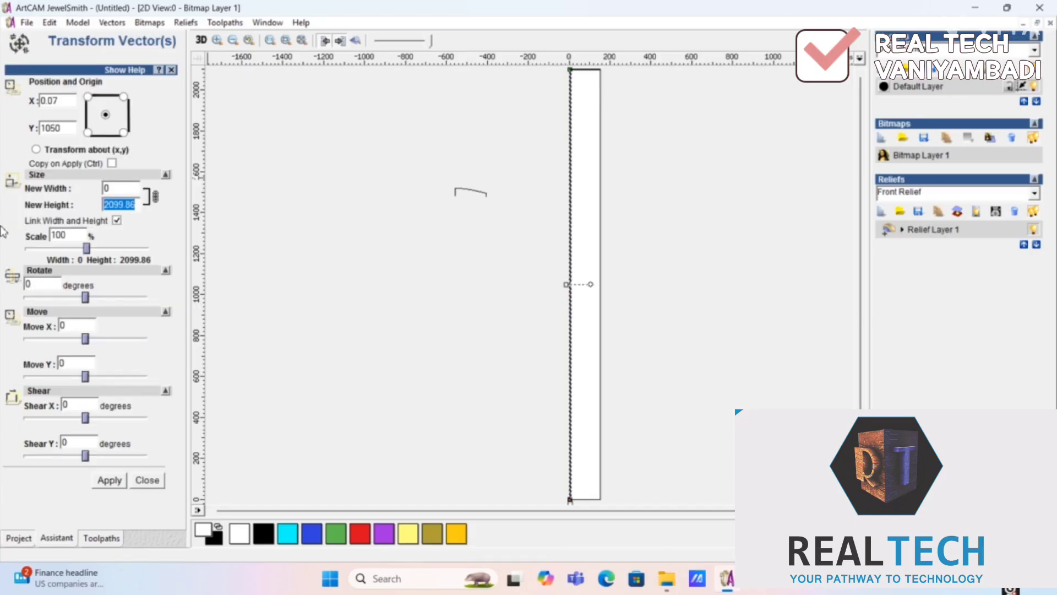
text(2100)
click(105, 484)
click(146, 481)
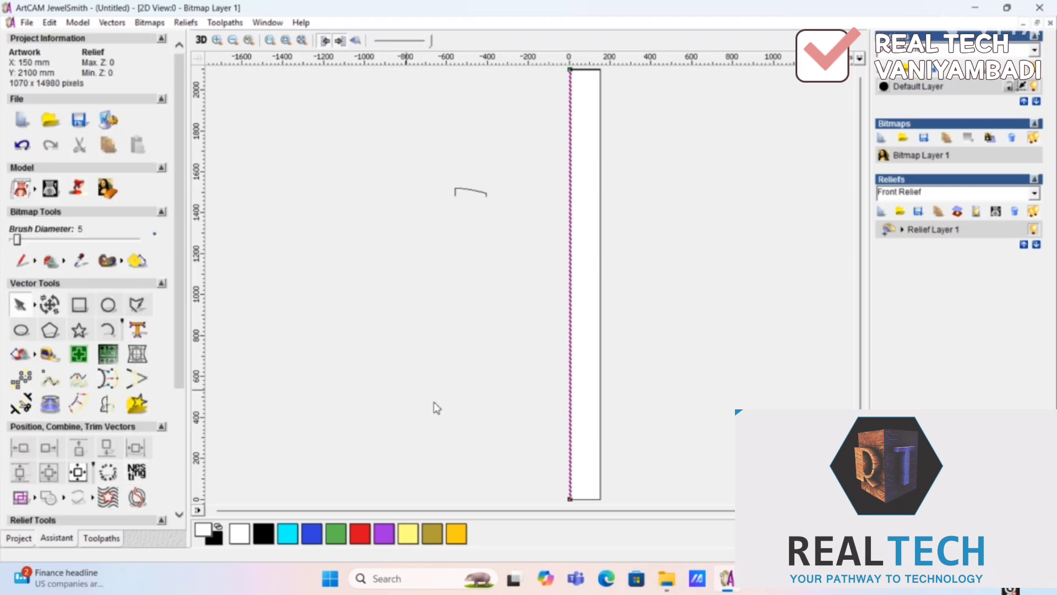
click(602, 400)
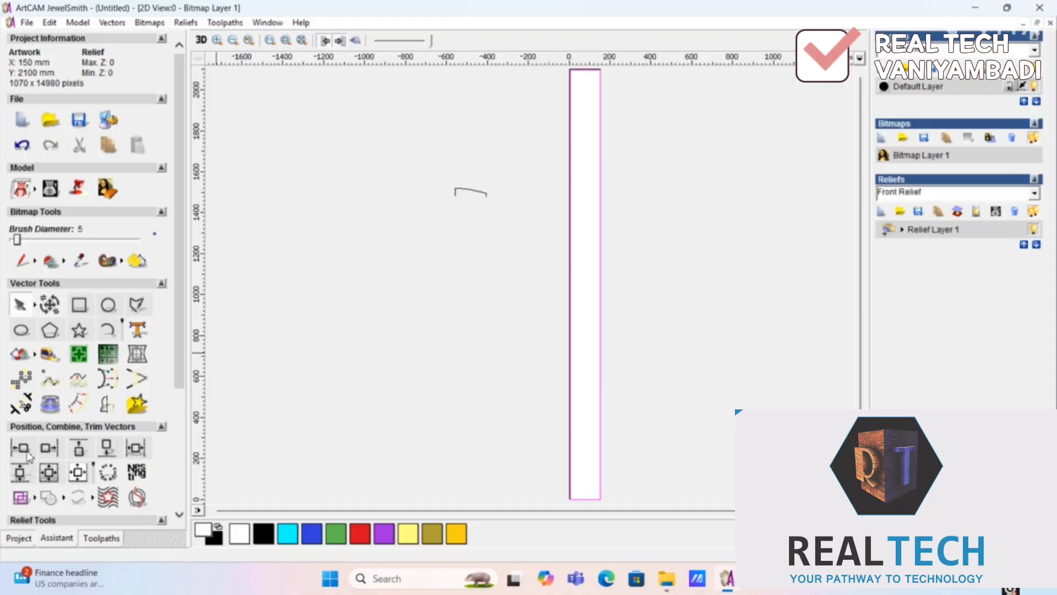
click(356, 351)
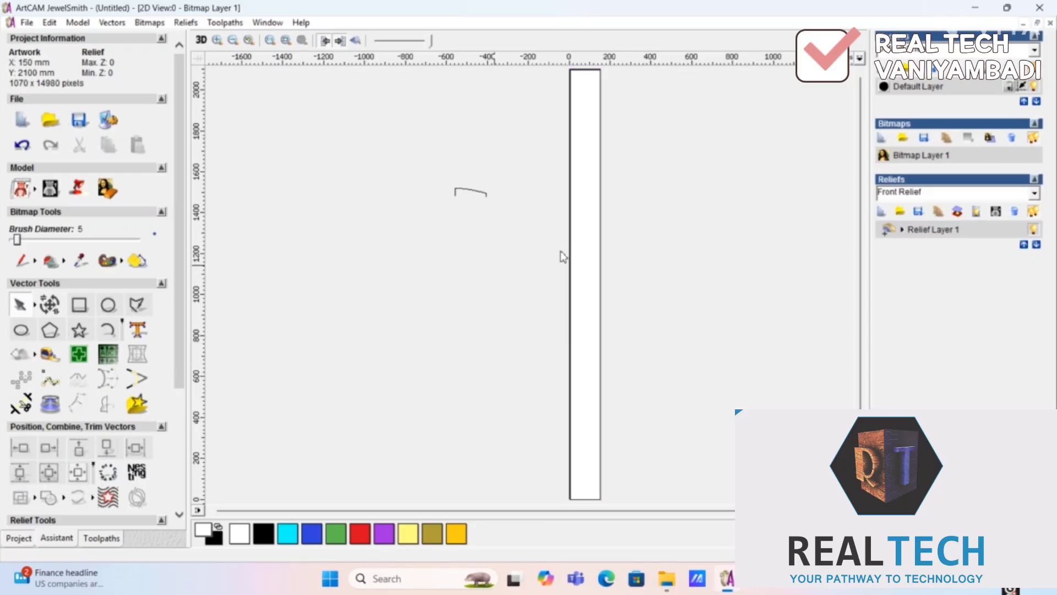
Use the vertical line as the Extrude Wizard's drive curve, with Reverse direction of curve and Use other side enabled.
click(570, 200)
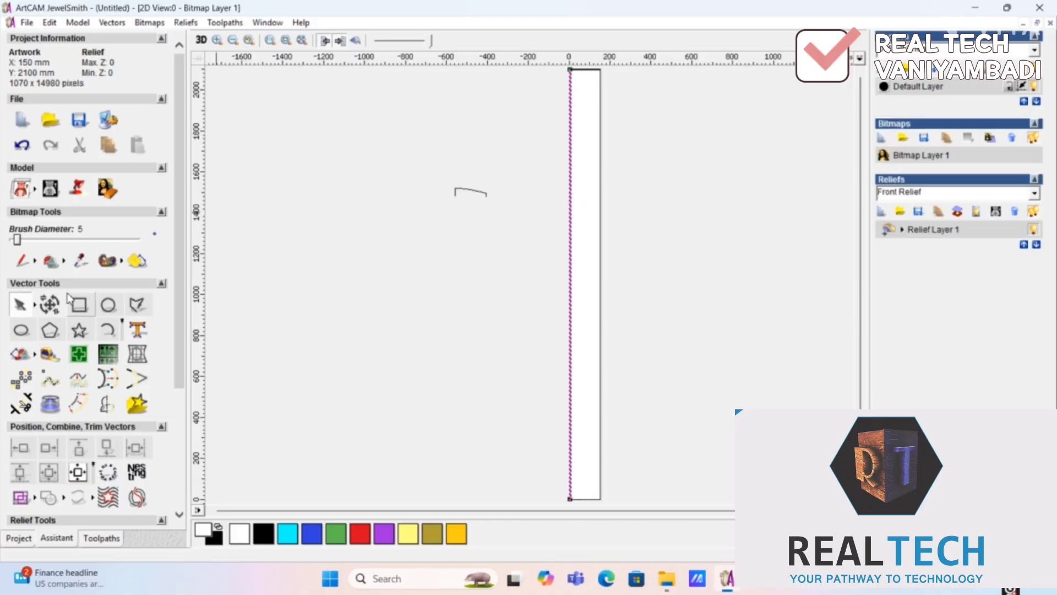
scroll(177, 472, down, 3)
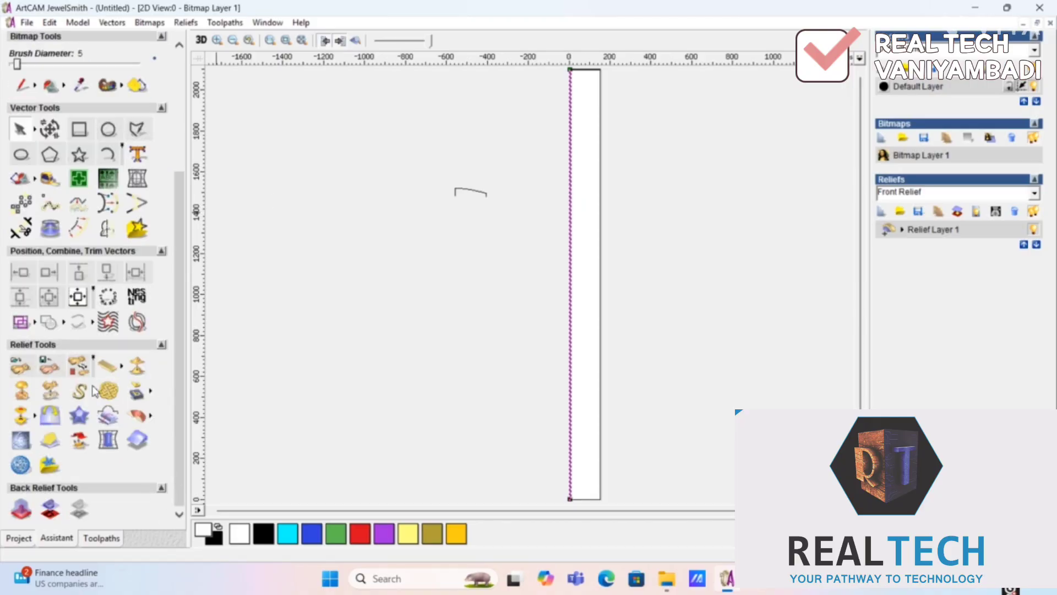
click(140, 420)
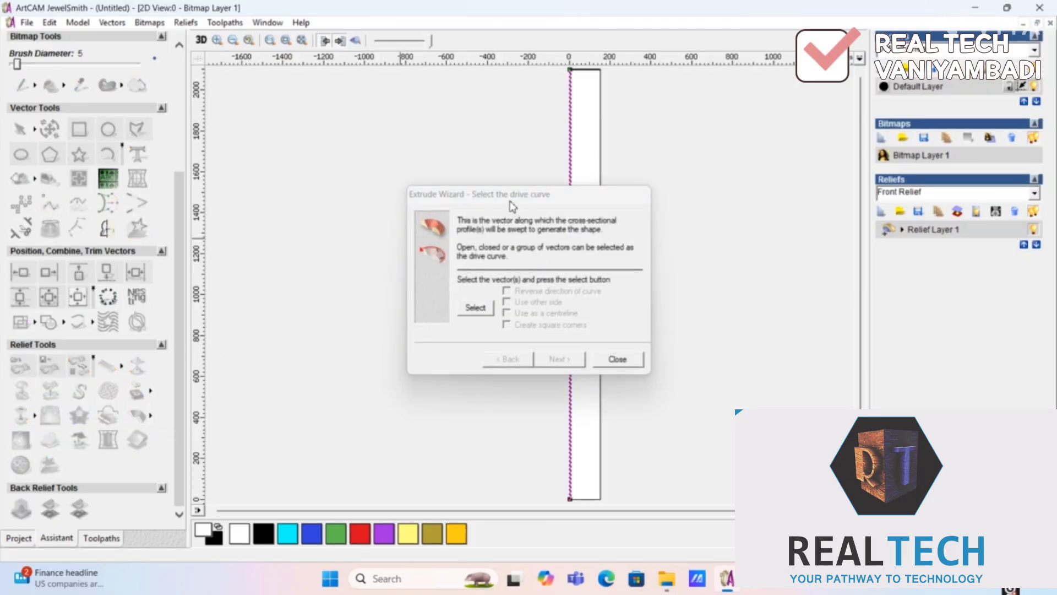
drag(510, 202, 257, 148)
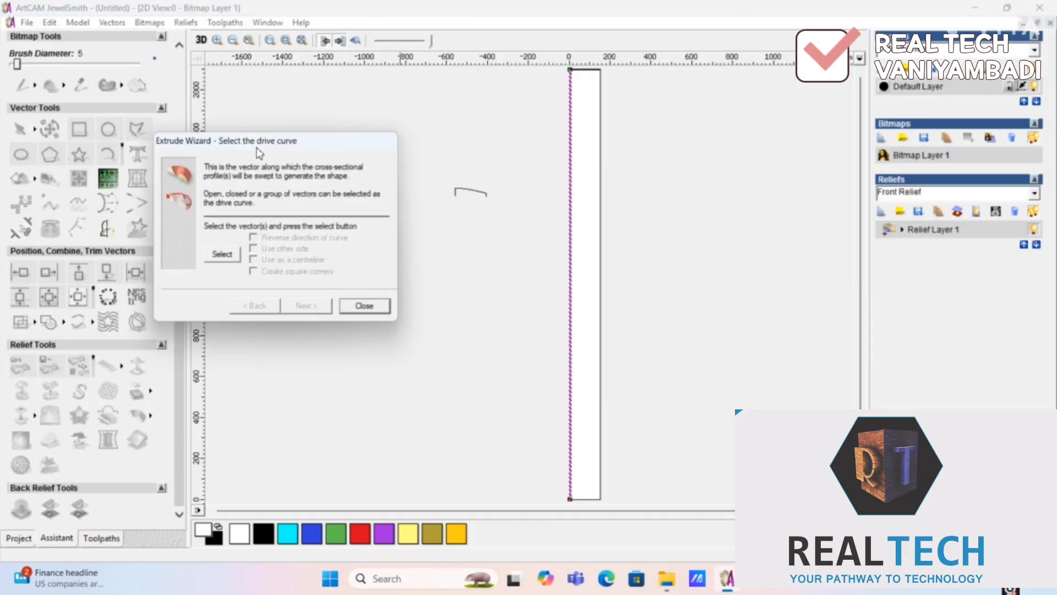
click(225, 257)
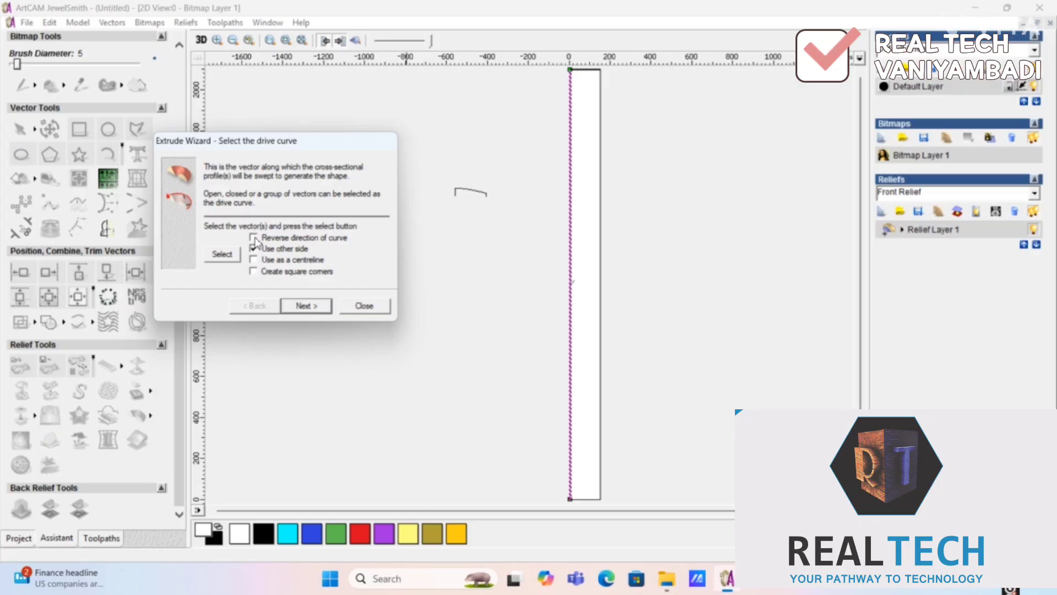
click(310, 309)
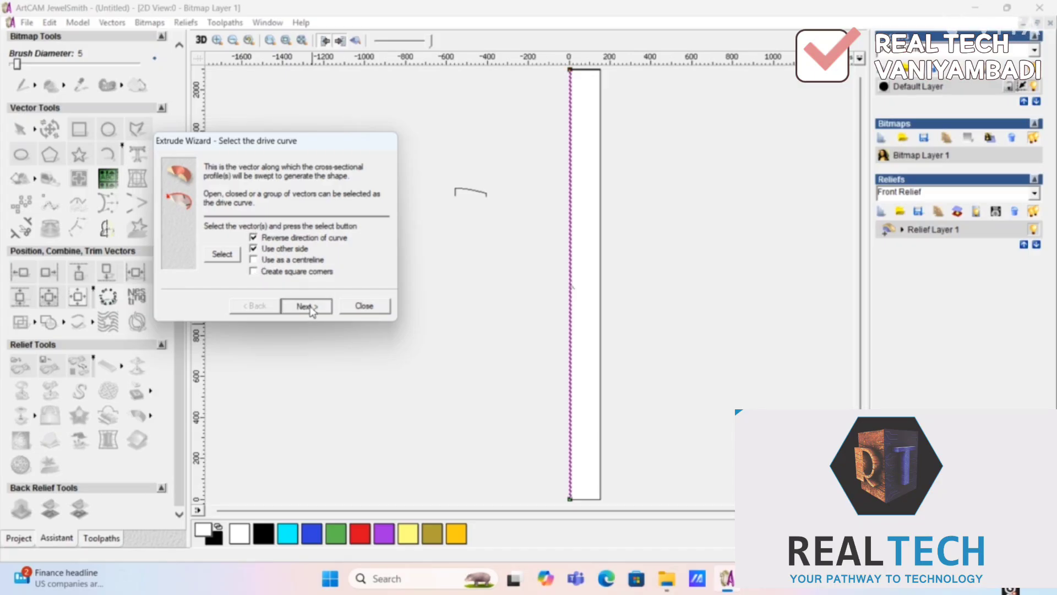
Assign the curved open profile as the extrusion's start profile with Invert curve in Z enabled.
click(486, 196)
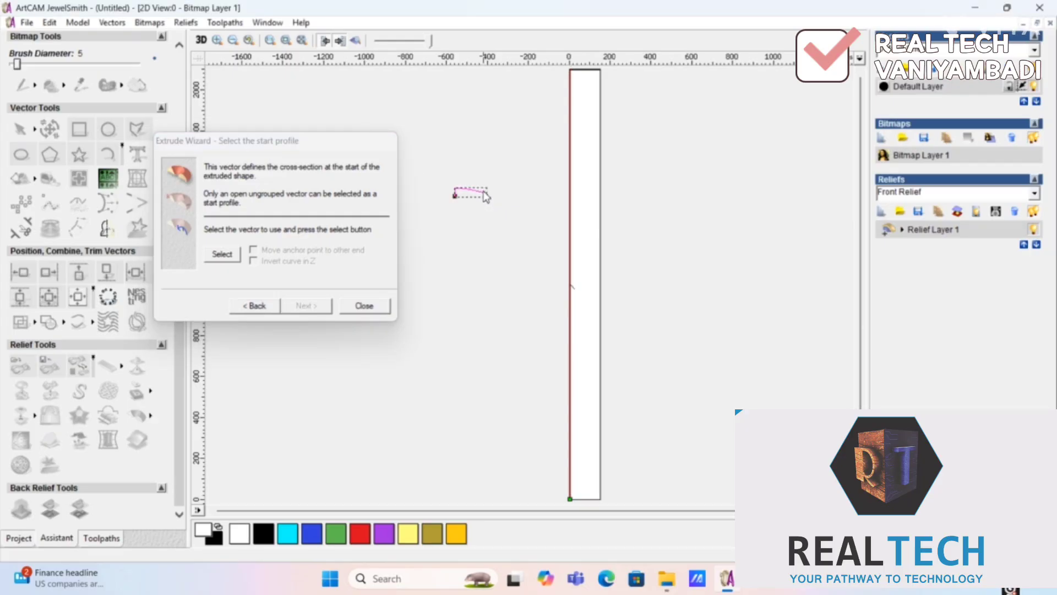
click(236, 255)
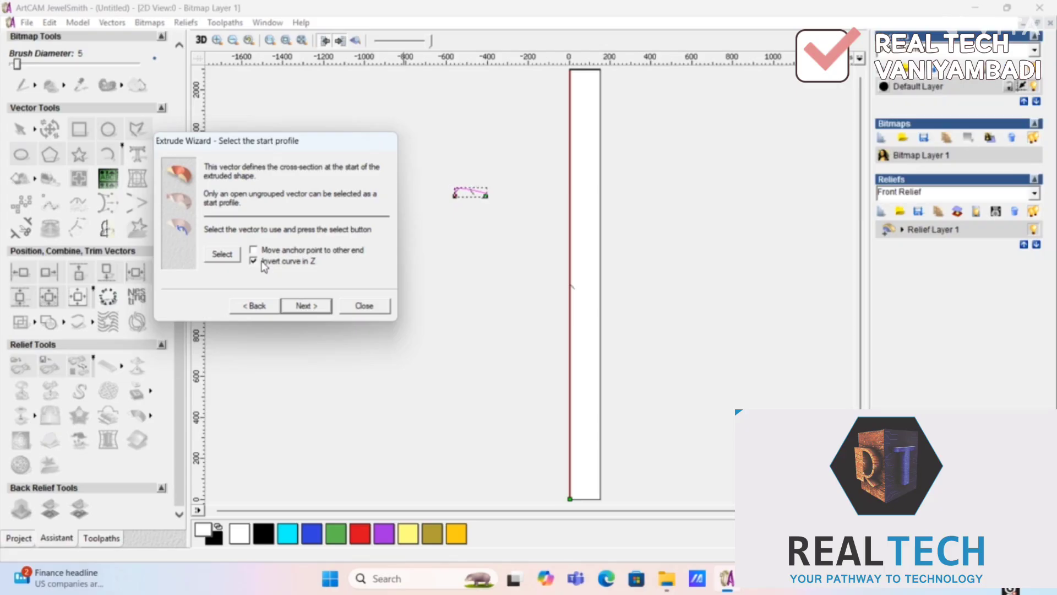
click(324, 307)
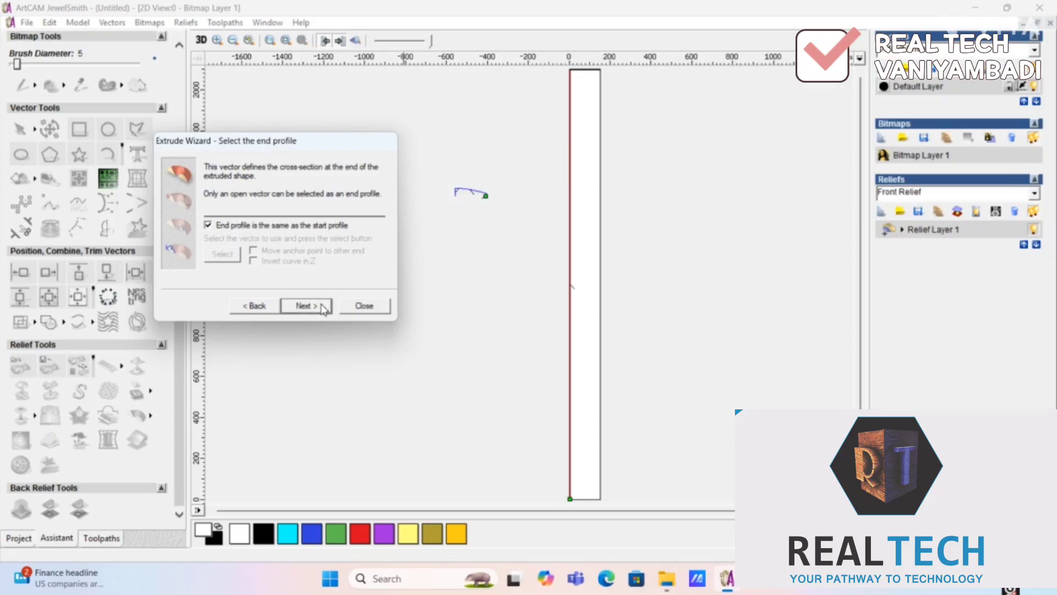
Extrude the relief in Add mode with the end profile the same as the start profile, and close the wizard.
click(306, 306)
click(306, 306)
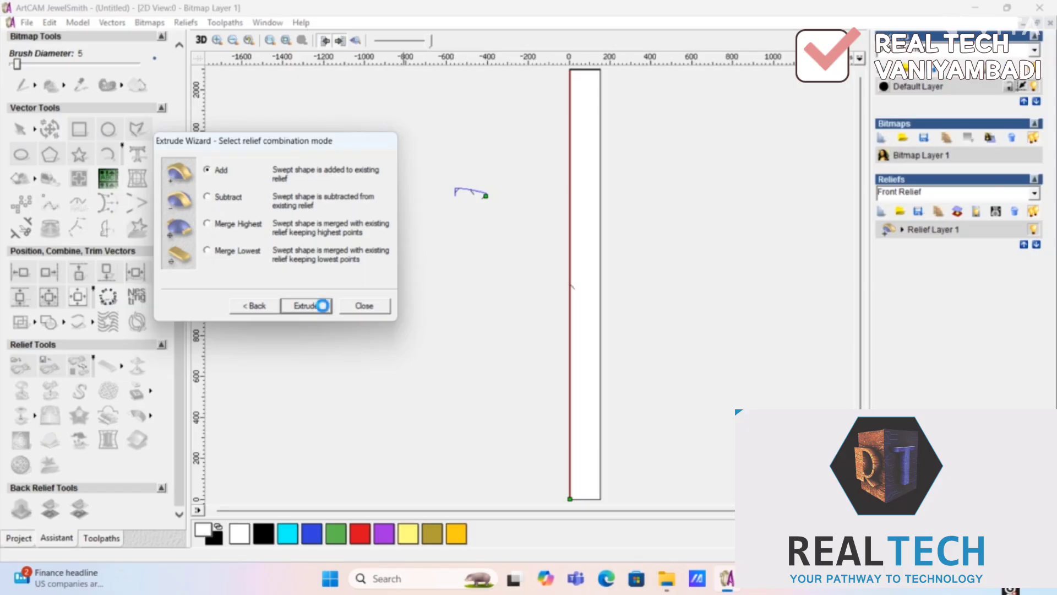
click(366, 307)
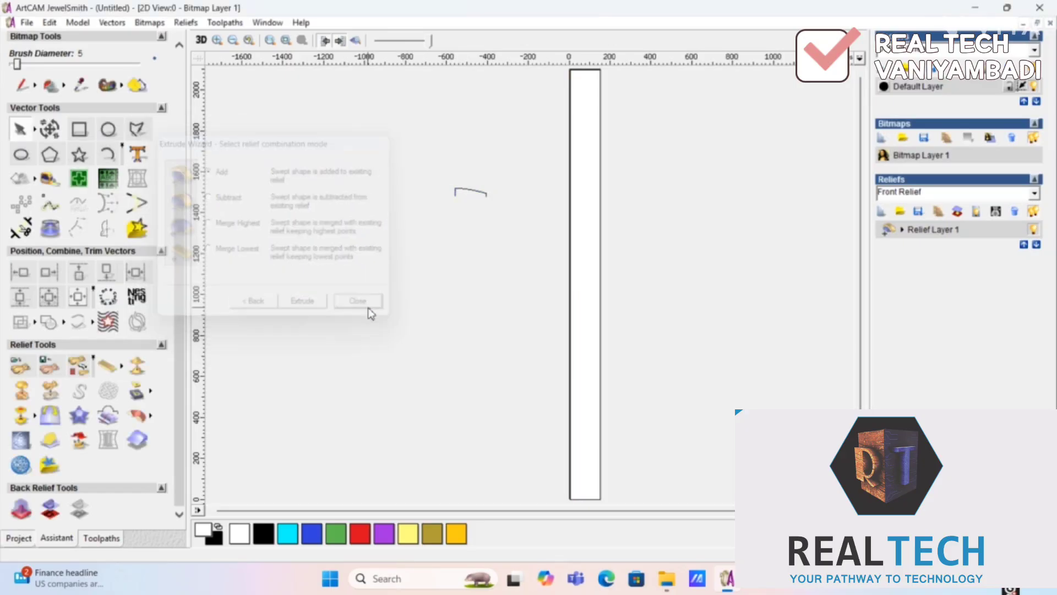
Examine the extruded relief in the 2D preview and from several 3D view directions, including its cross-section, and return to the 2D view.
click(355, 43)
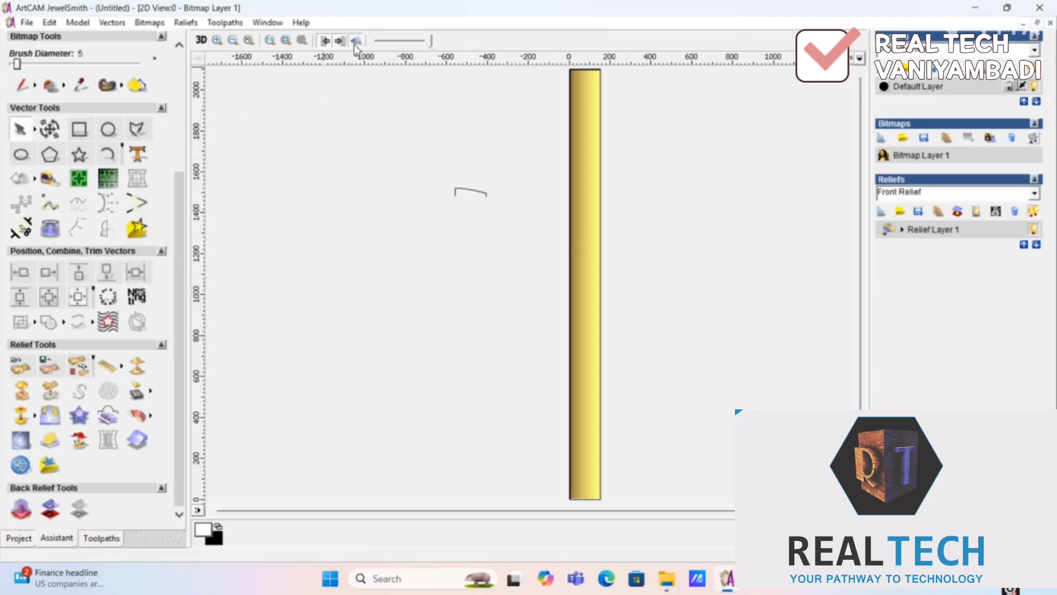
click(201, 41)
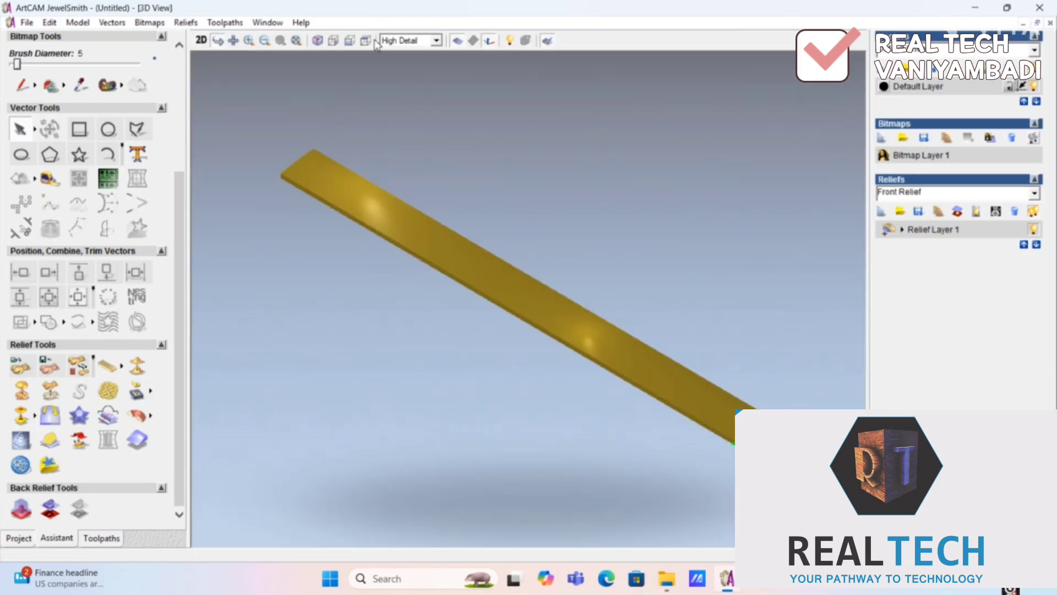
click(365, 41)
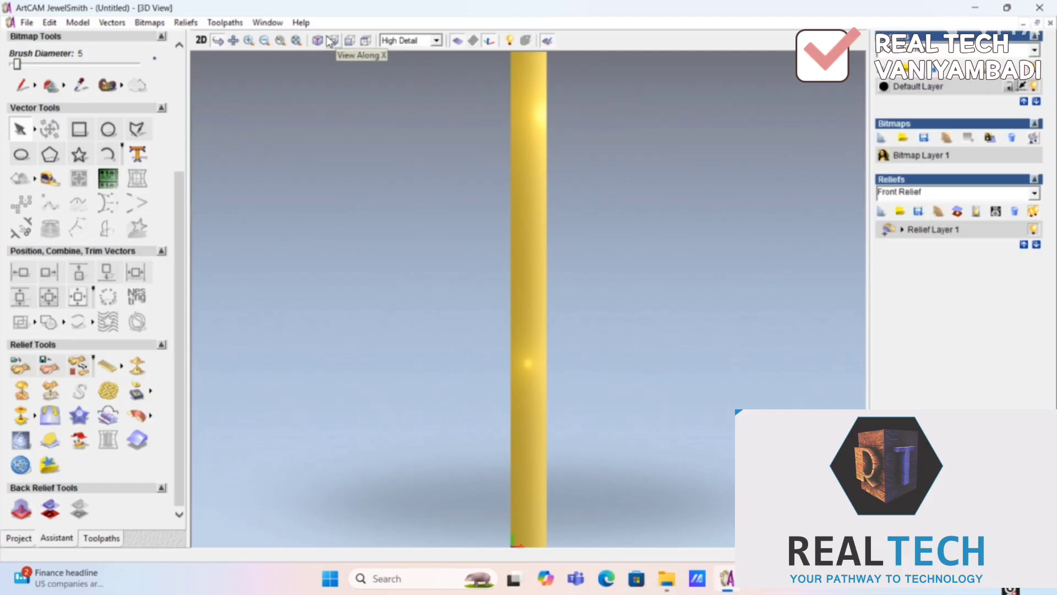
click(351, 42)
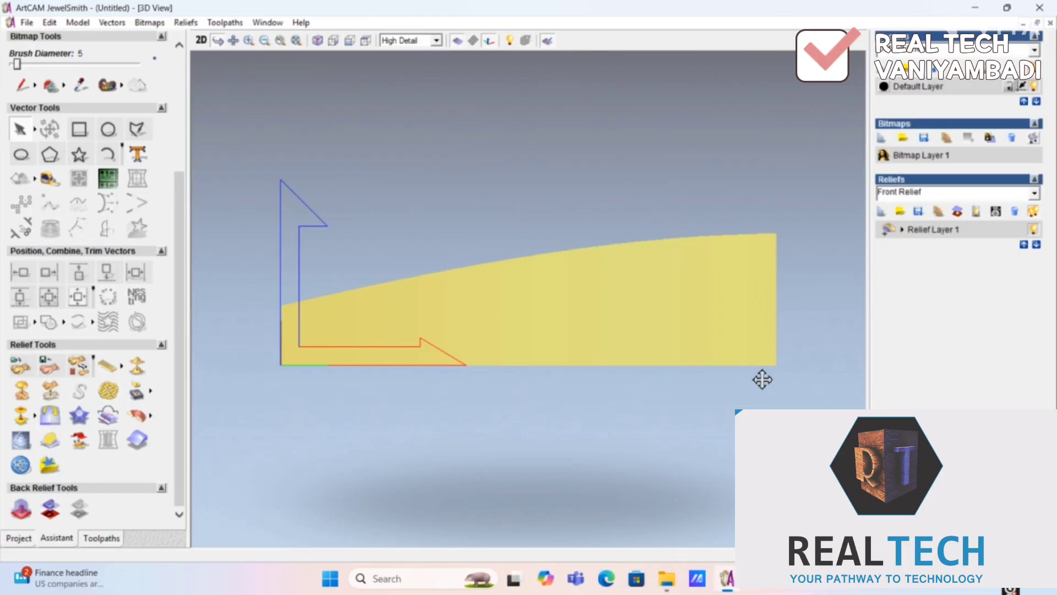
drag(762, 377, 768, 294)
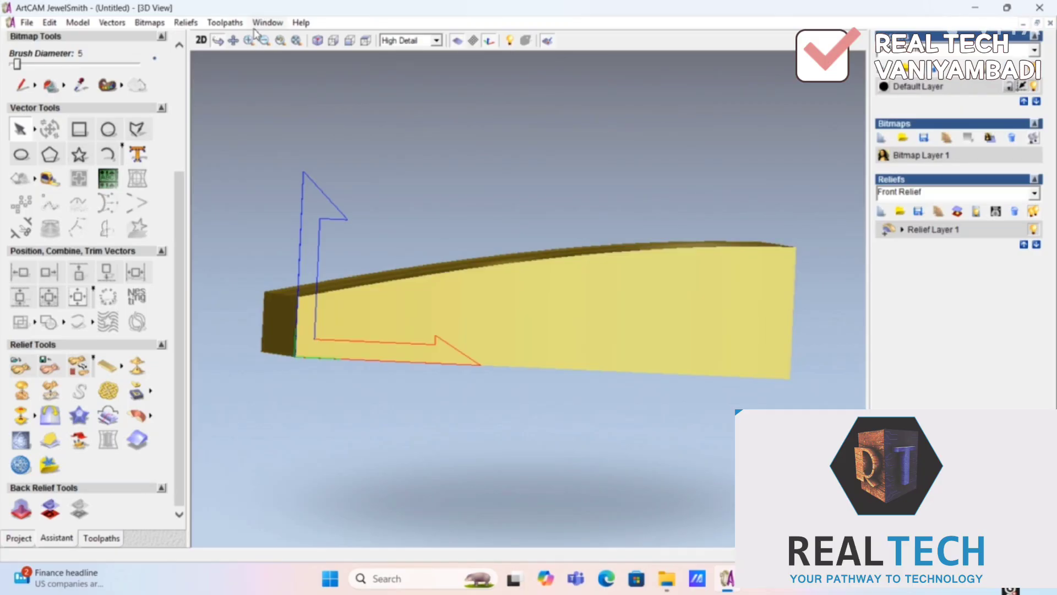
click(200, 41)
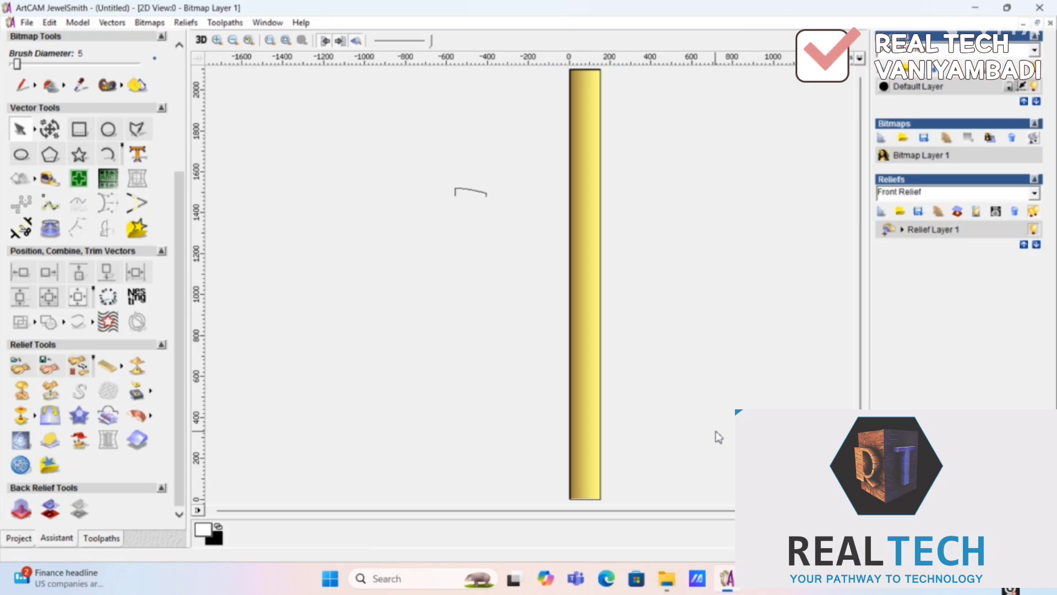
Inspect the relief up close in the 2D view and select the vertical line on its left edge.
click(218, 41)
drag(555, 215, 620, 284)
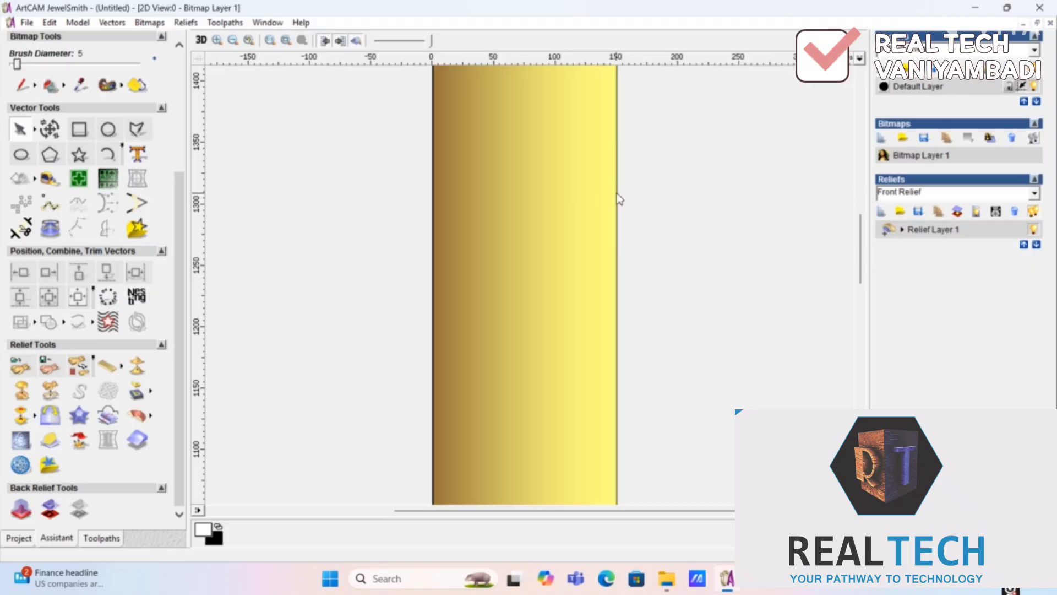
click(434, 225)
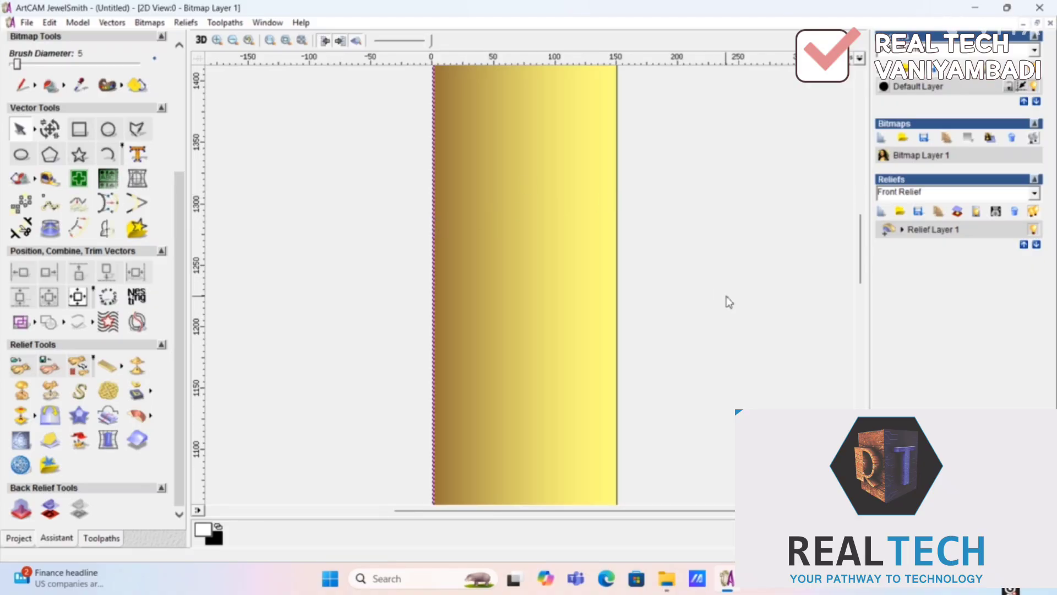
click(286, 43)
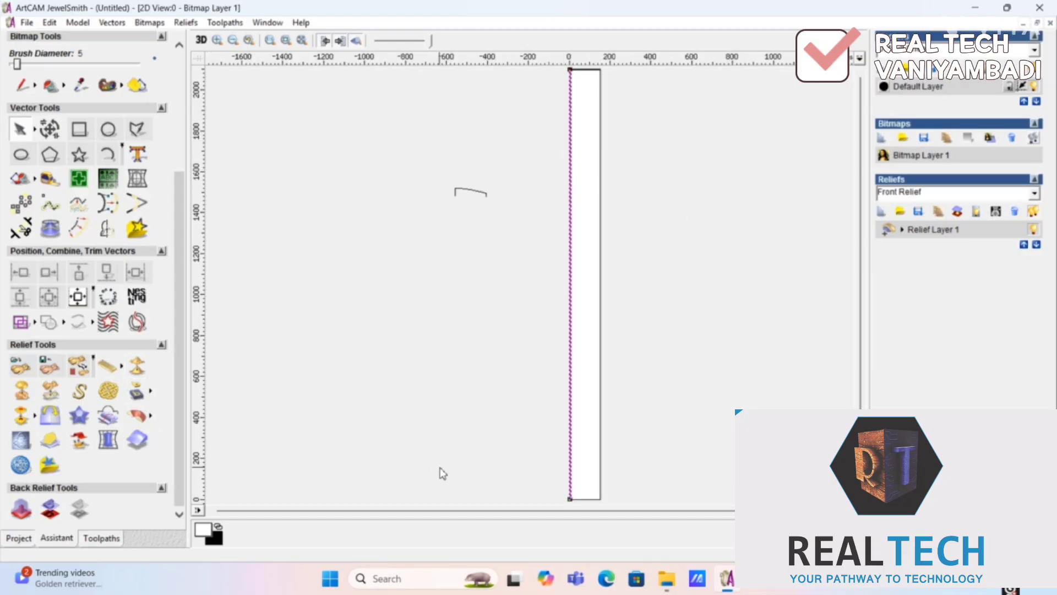
Use the vertical line on the model's left edge as the Extrude Wizard's drive curve, leaving all curve options disabled.
click(527, 264)
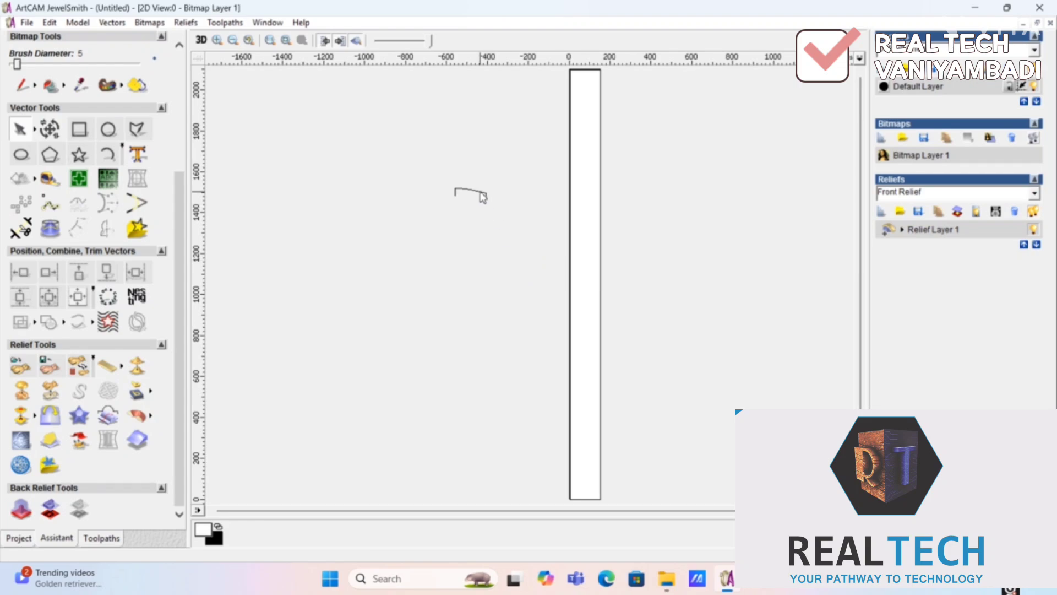
click(481, 194)
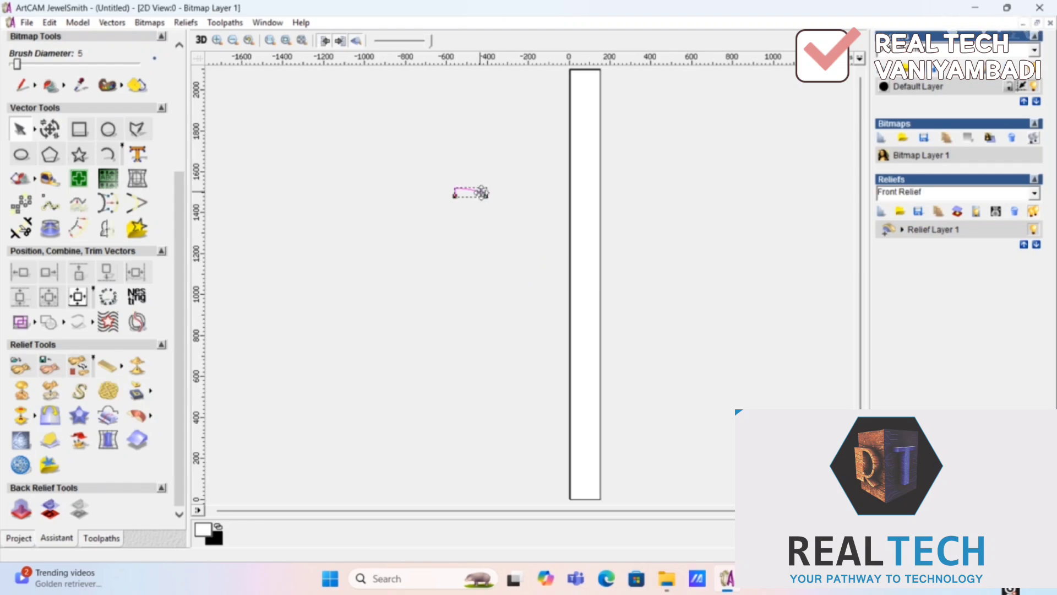
click(570, 199)
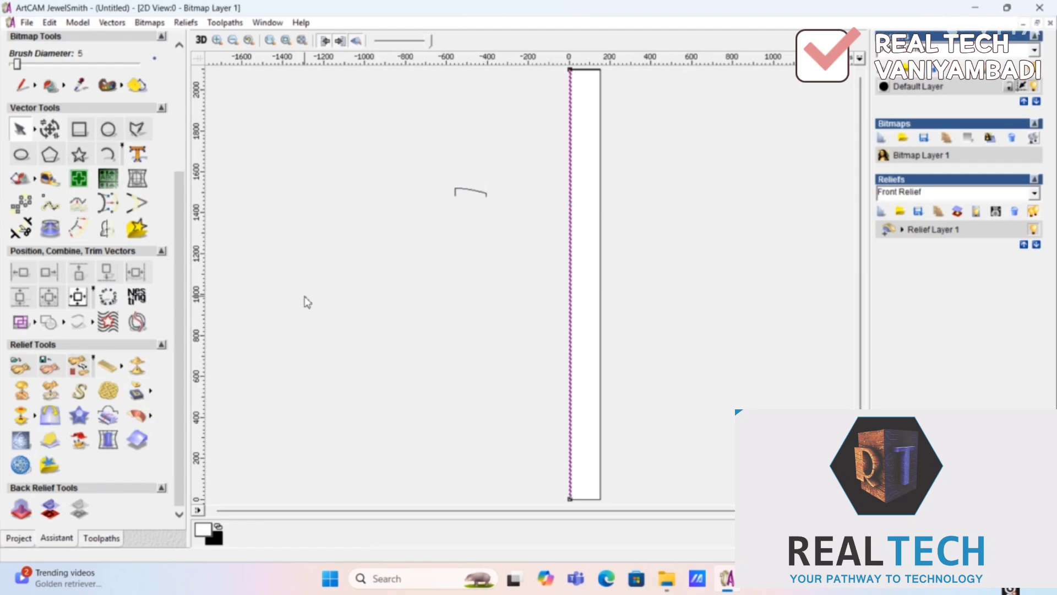
click(137, 415)
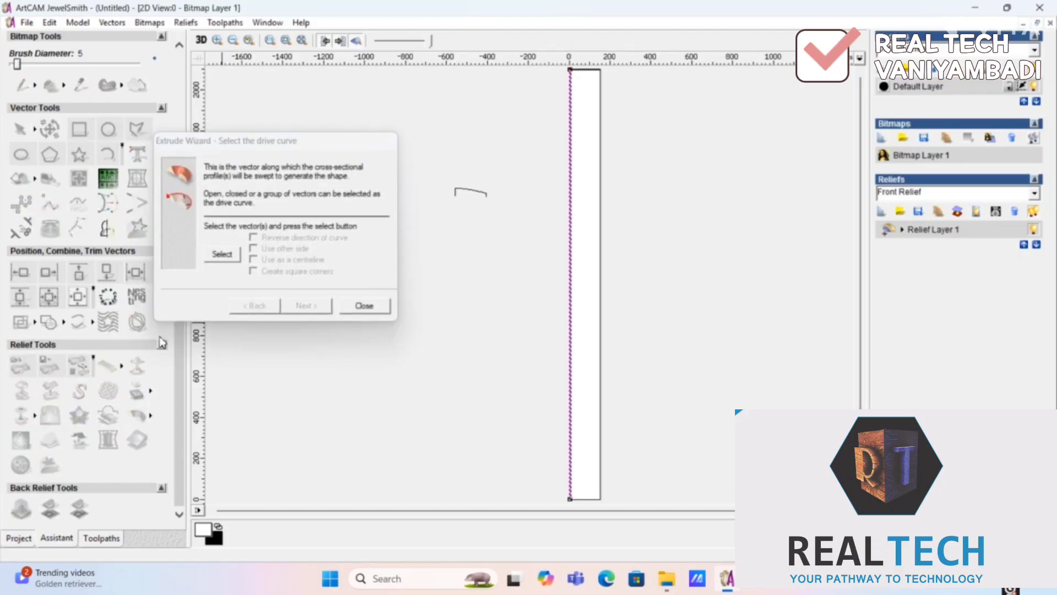
click(217, 260)
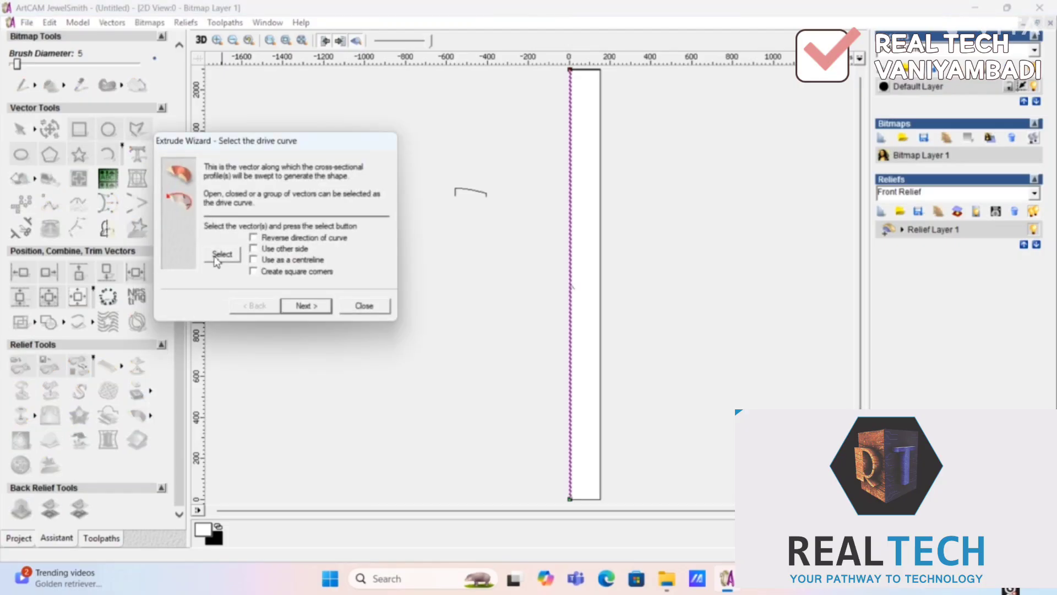
click(307, 306)
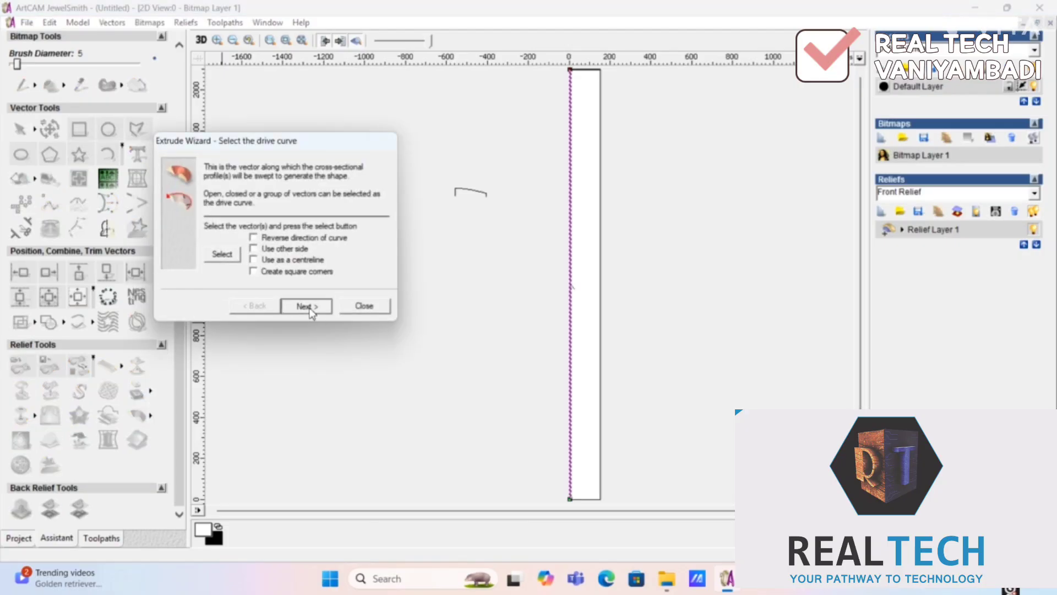
Extrude the relief in Add mode with the curved open profile as both start and end profile, close the wizard, and preview the relief.
click(485, 196)
click(237, 257)
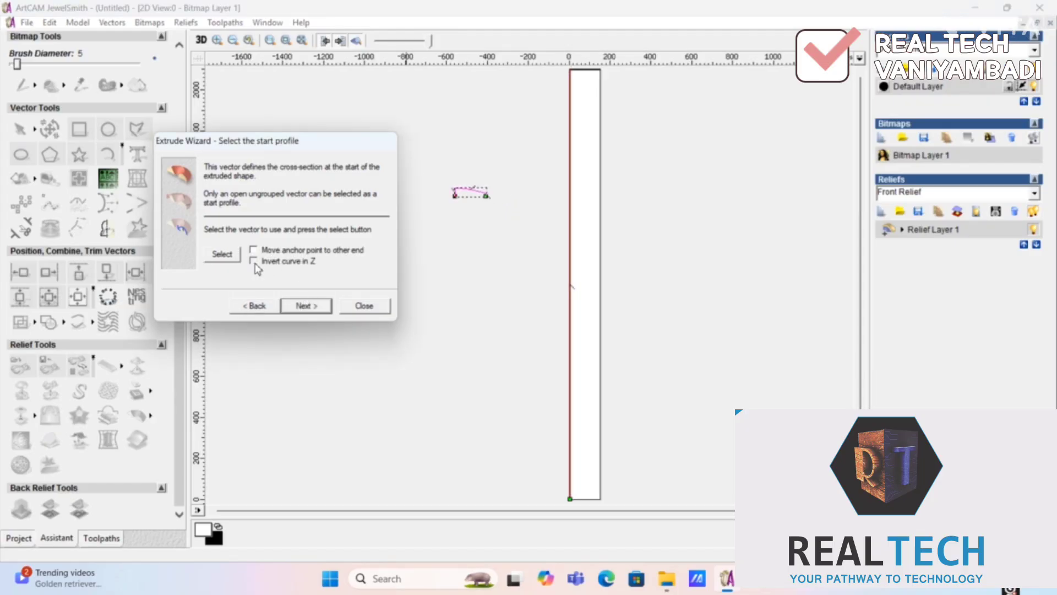
click(305, 306)
click(306, 306)
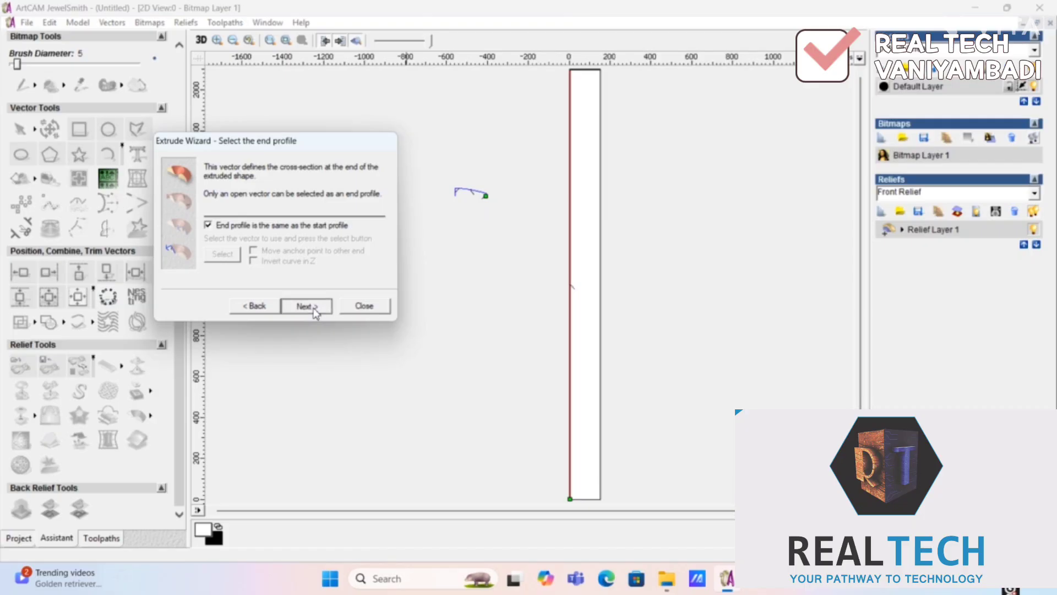
click(307, 306)
click(312, 306)
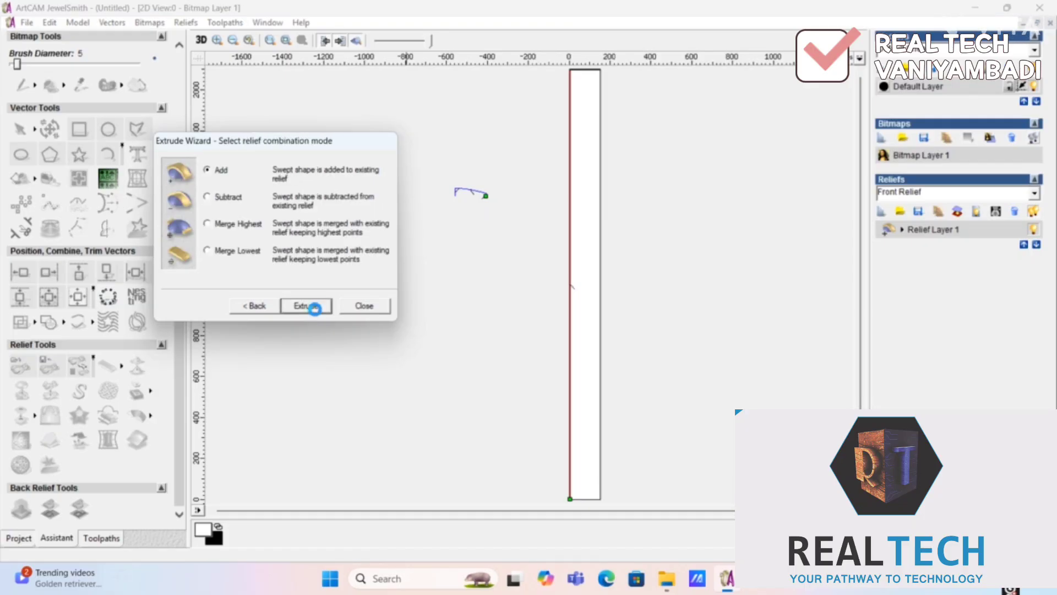
click(380, 312)
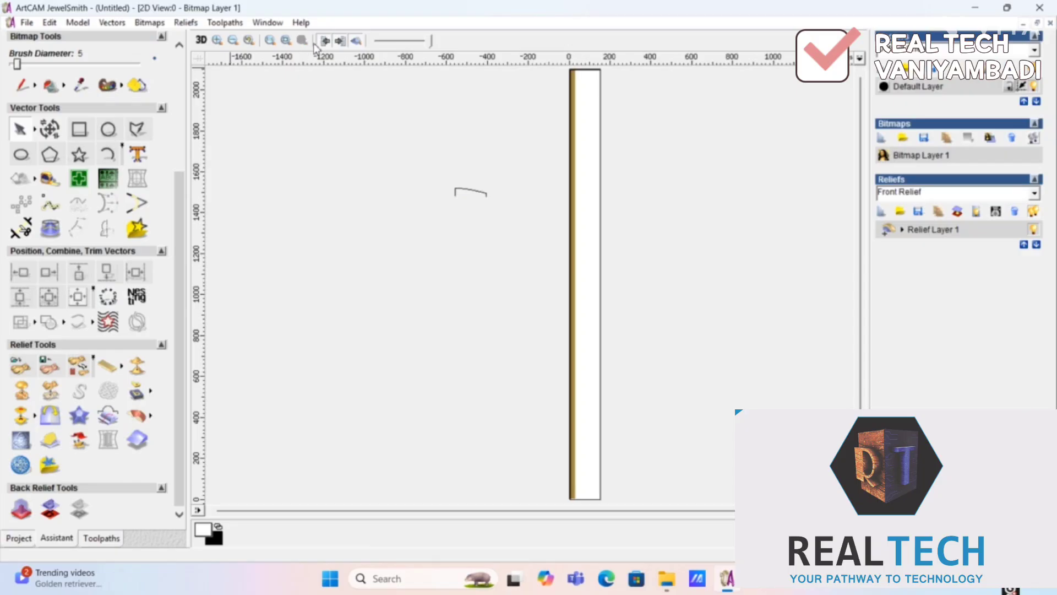
click(353, 42)
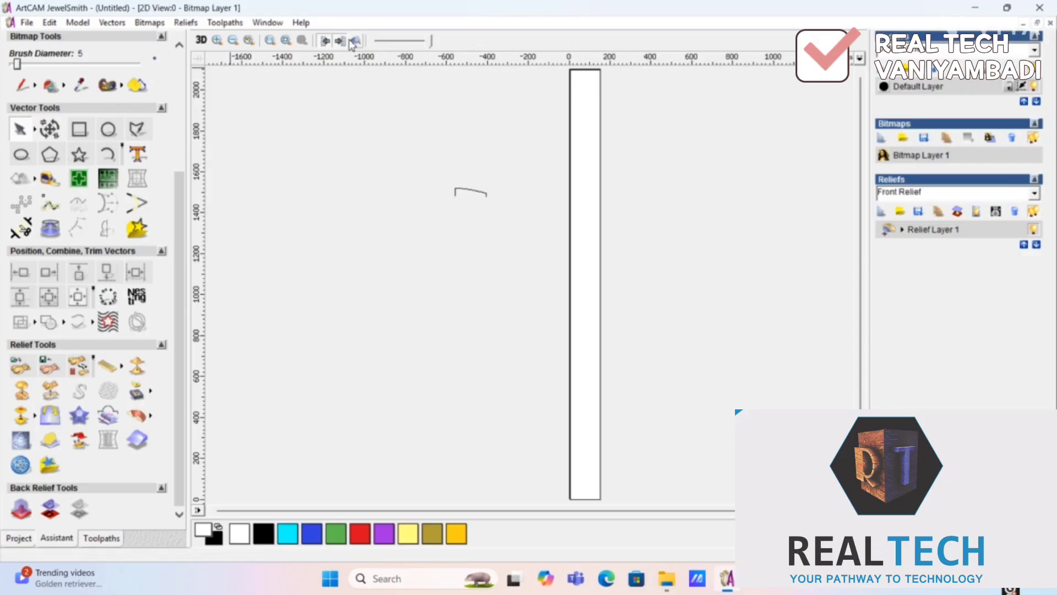
click(353, 42)
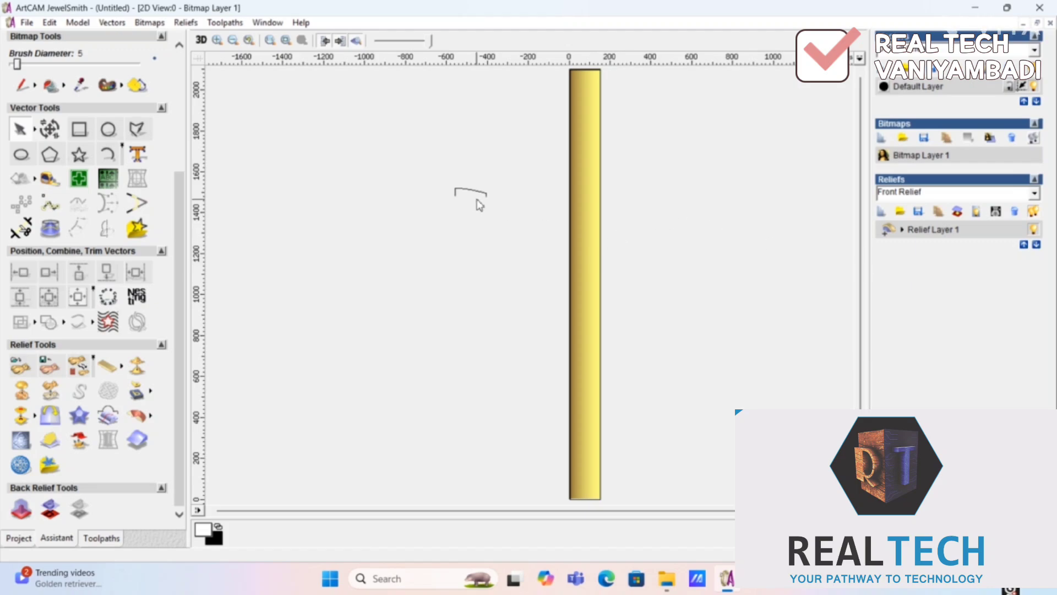
click(460, 190)
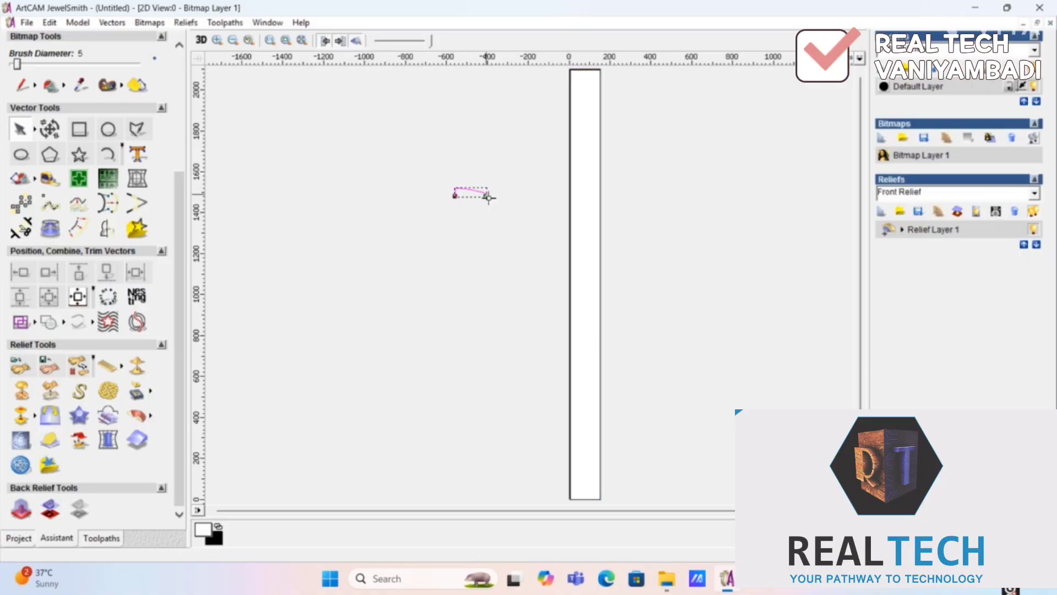
click(501, 220)
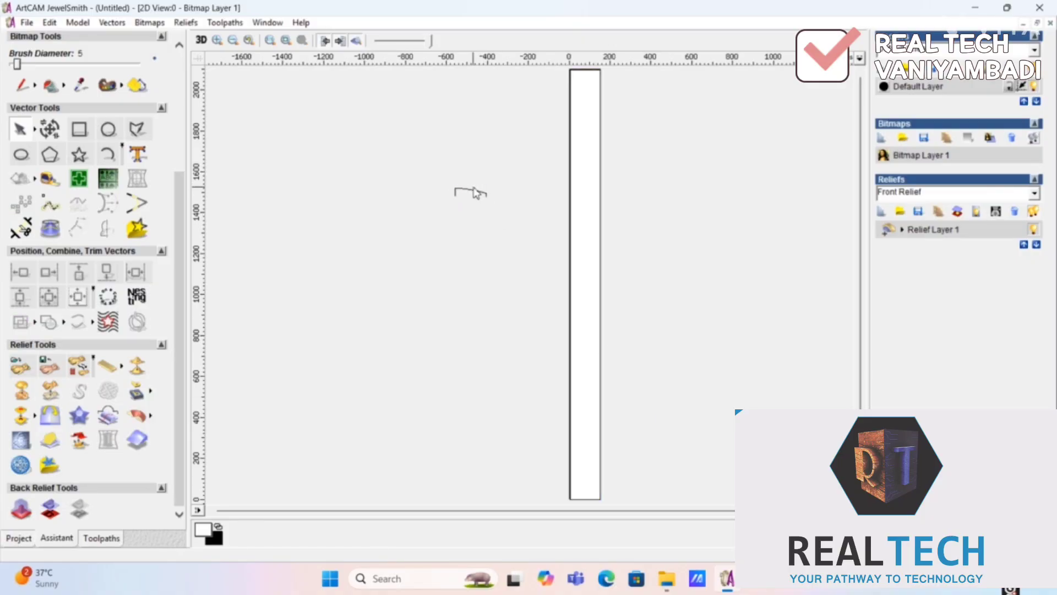
click(475, 194)
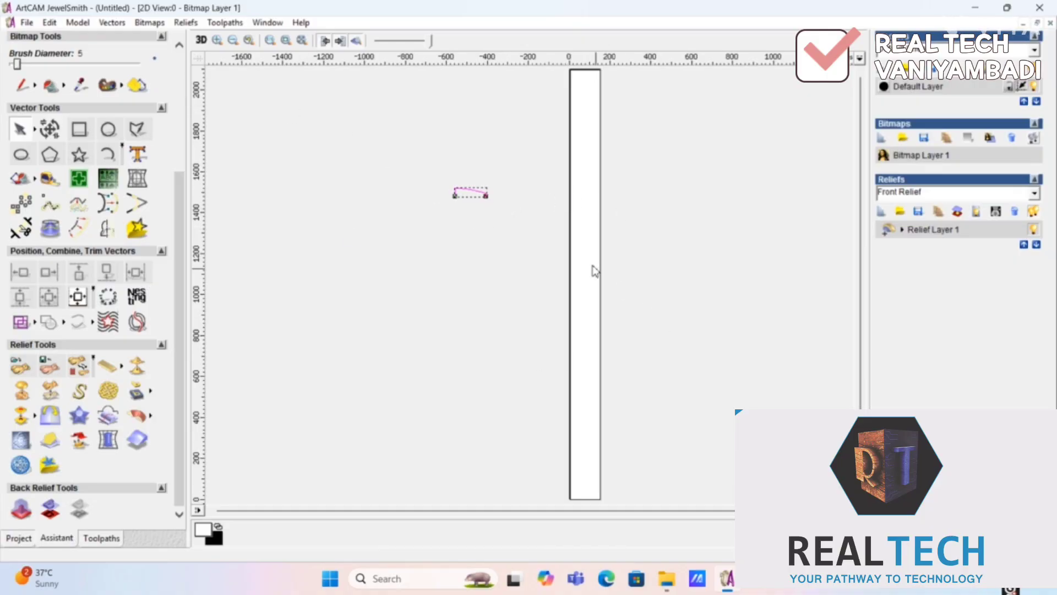
click(571, 252)
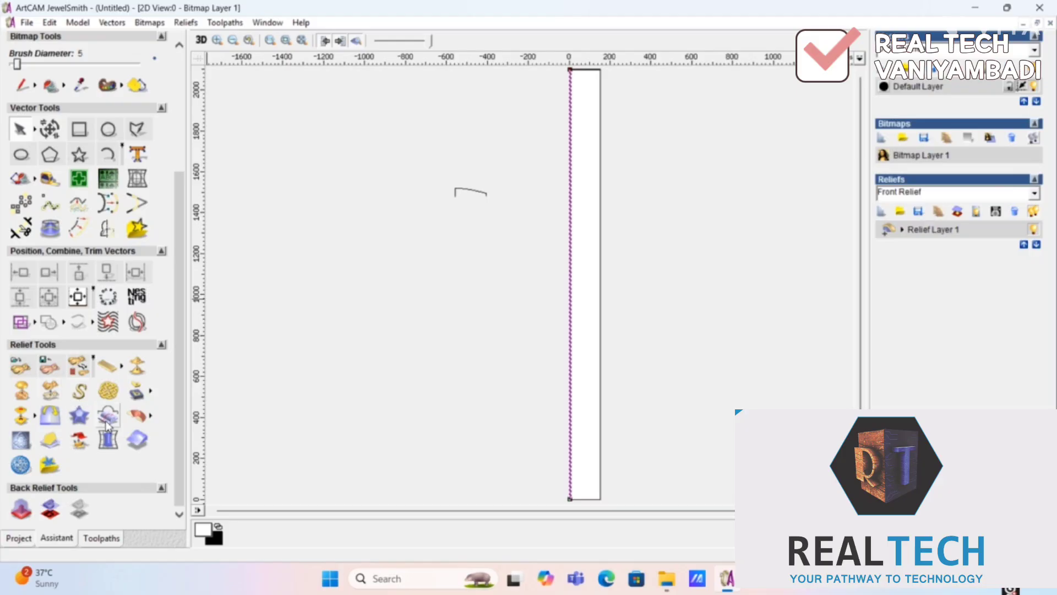
click(138, 416)
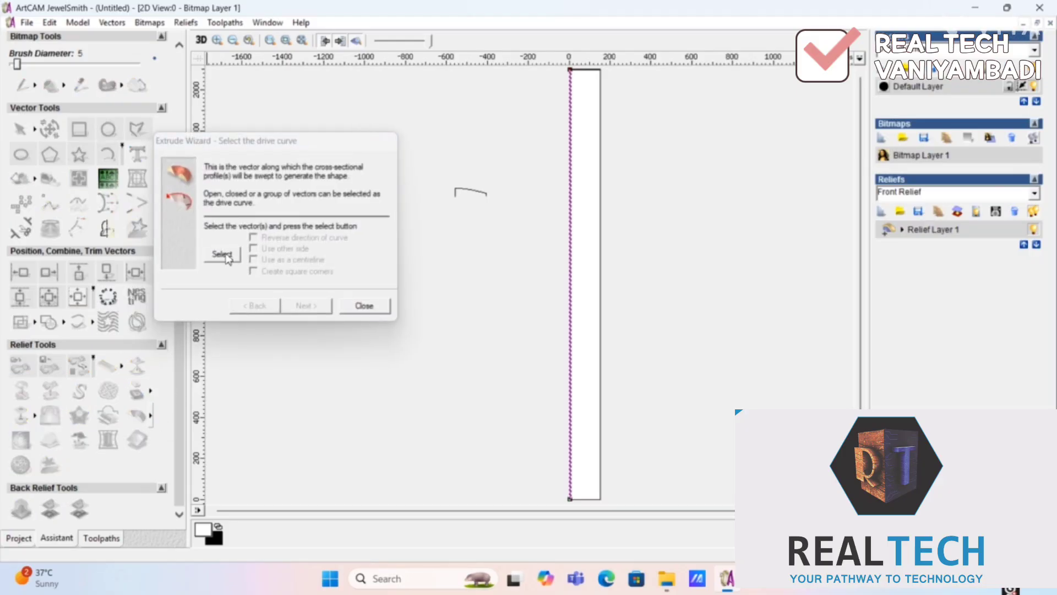
click(224, 254)
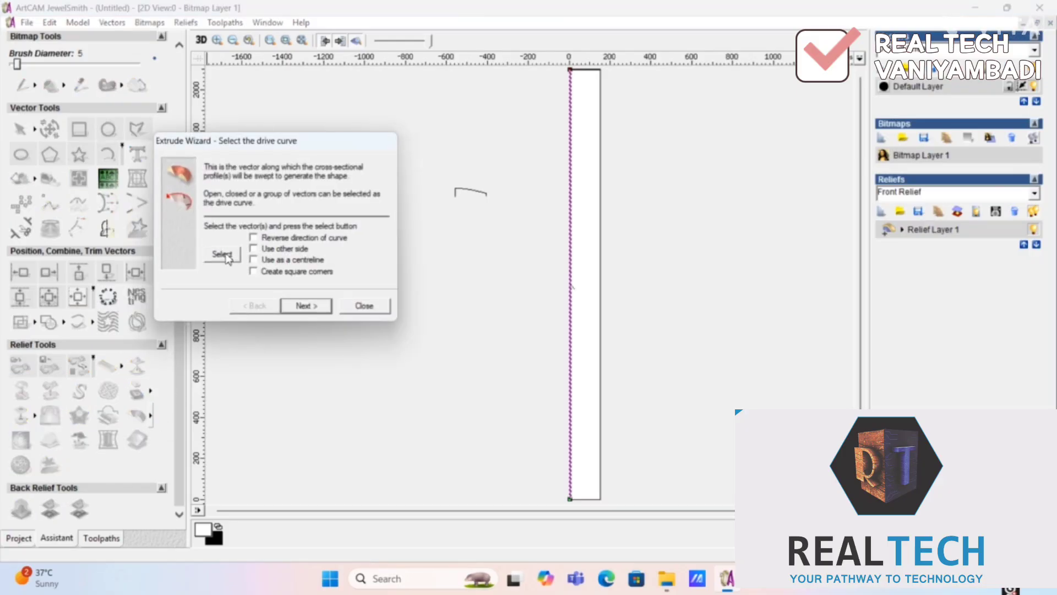
click(479, 194)
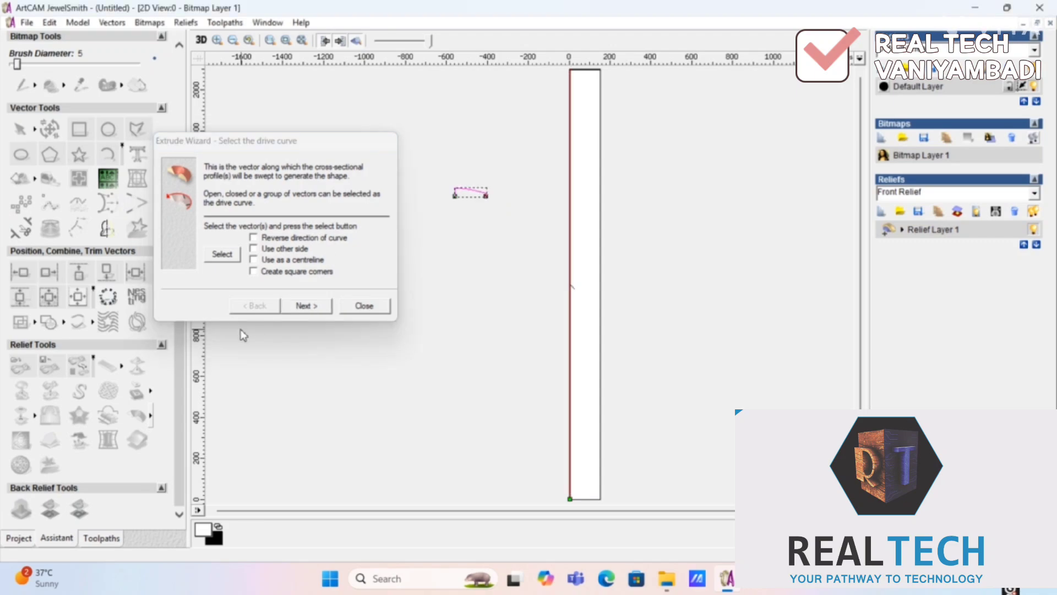
click(224, 255)
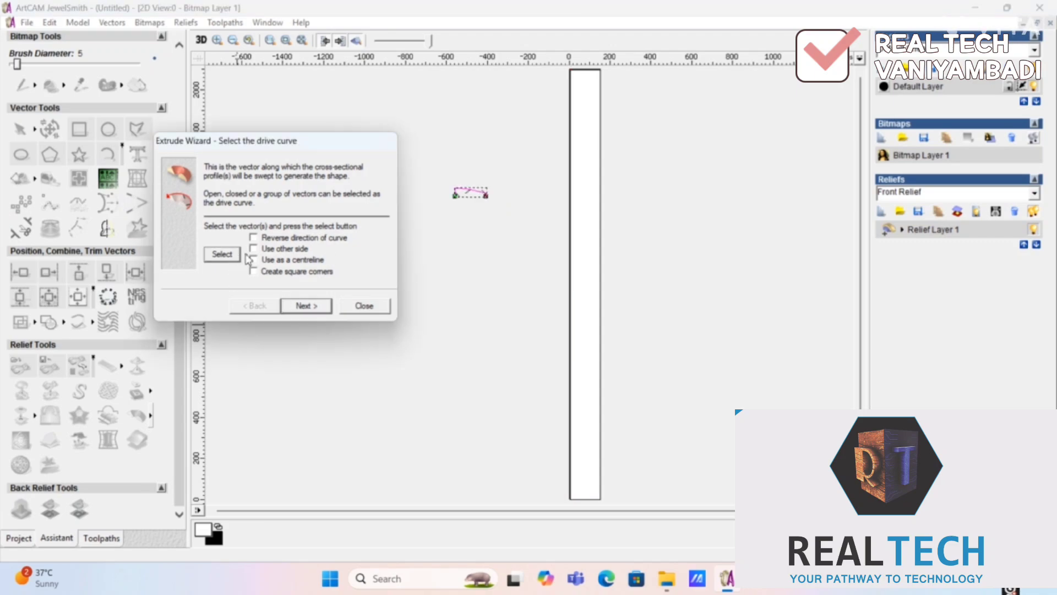
click(306, 305)
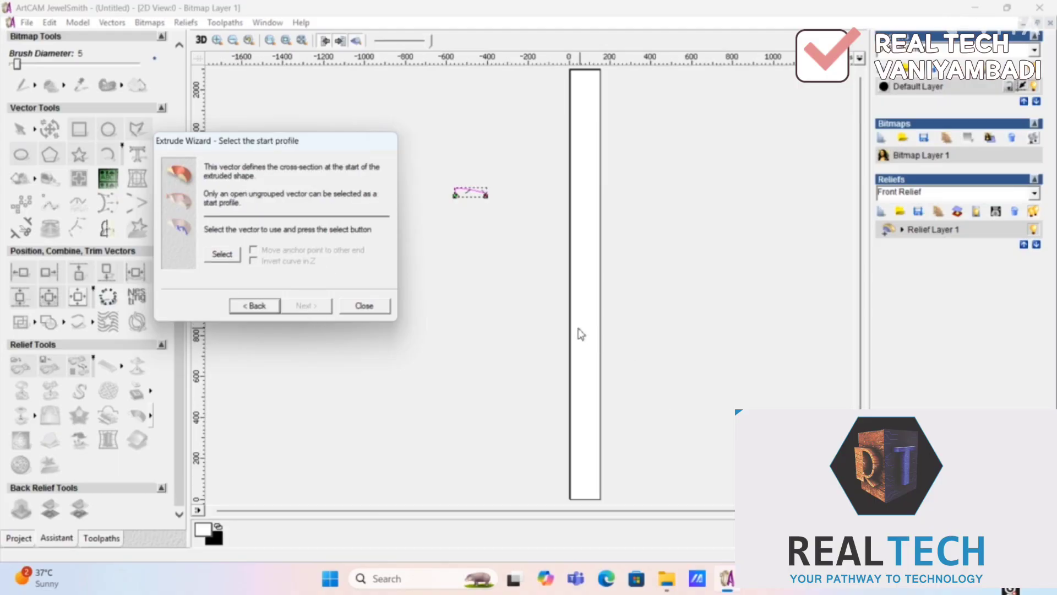
click(352, 308)
Reselect the vertical line on the model's left edge and assign it as the Extrude Wizard's drive curve, with all curve options off.
click(572, 245)
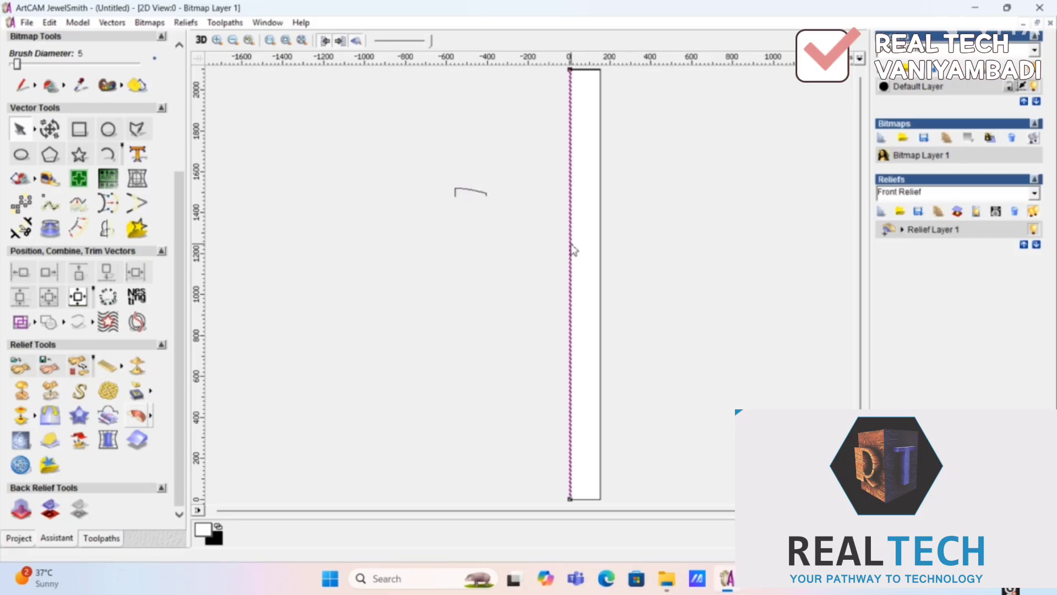
click(137, 418)
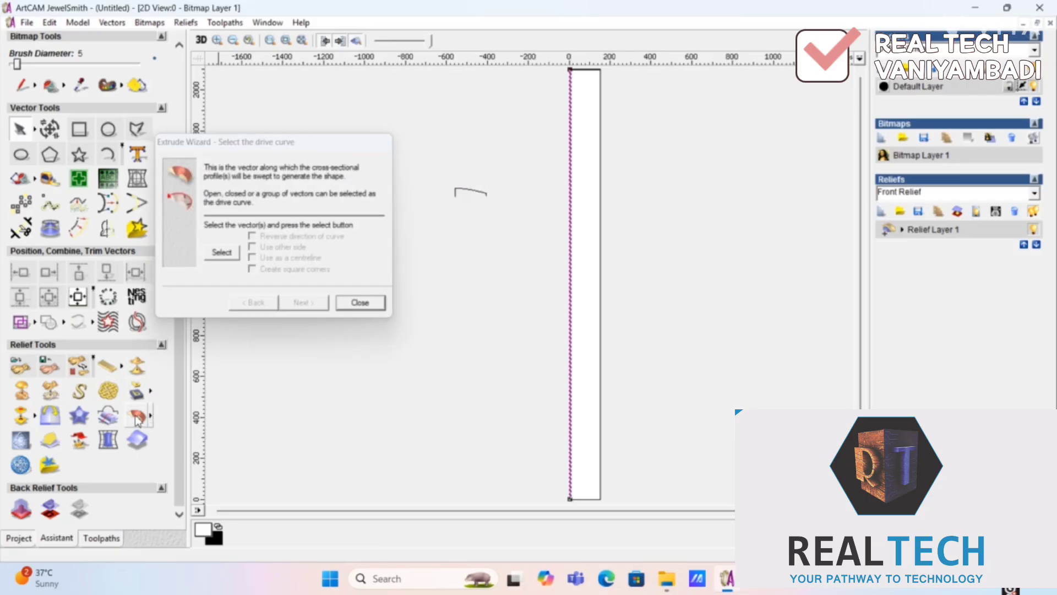
click(223, 255)
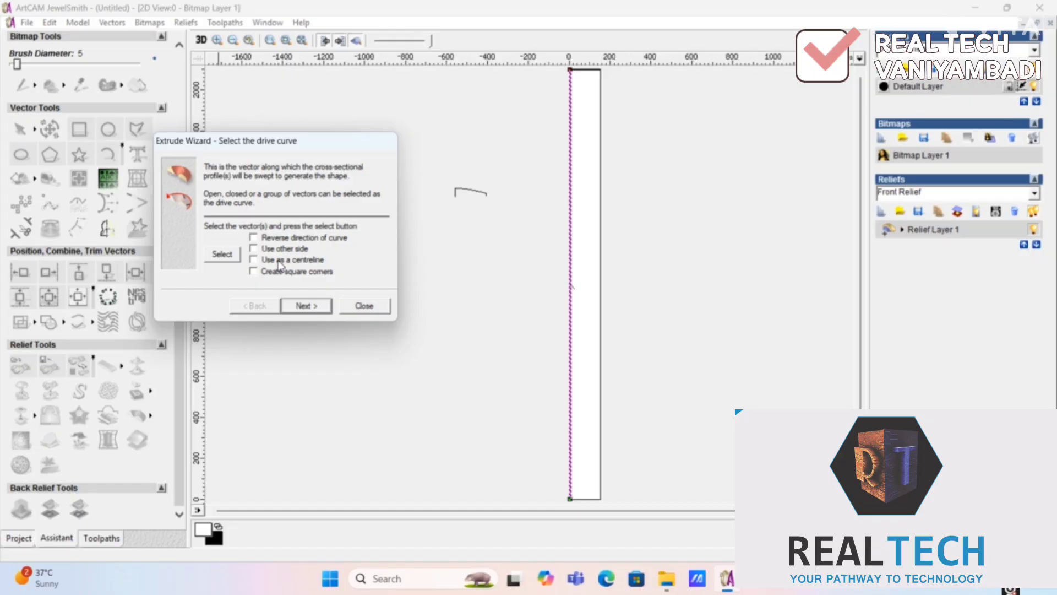
click(306, 306)
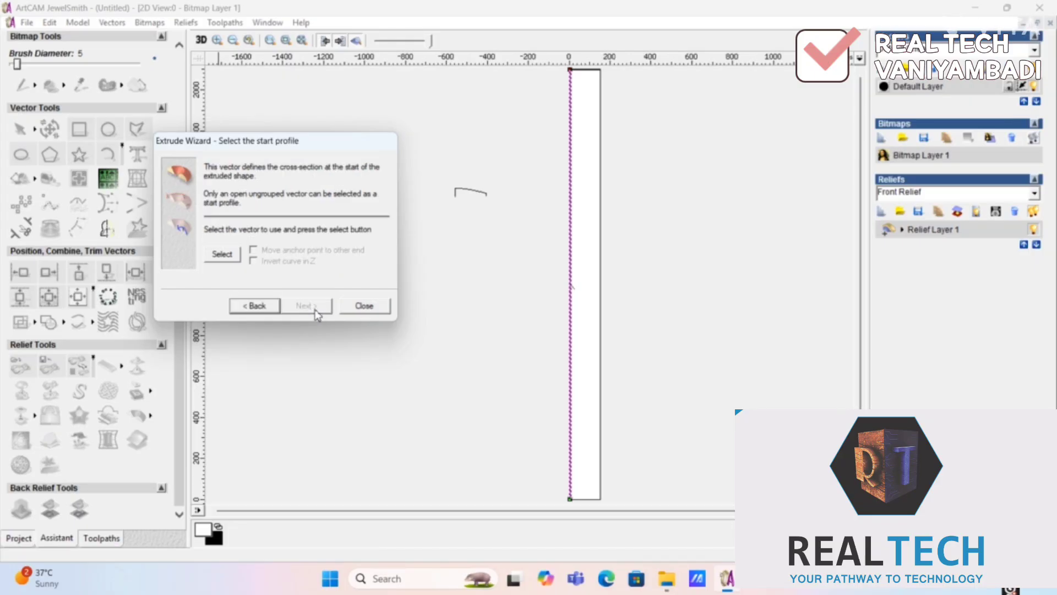
Extrude the curved open profile along the drive curve in Add mode without a z modulation vector, and close the wizard.
click(479, 193)
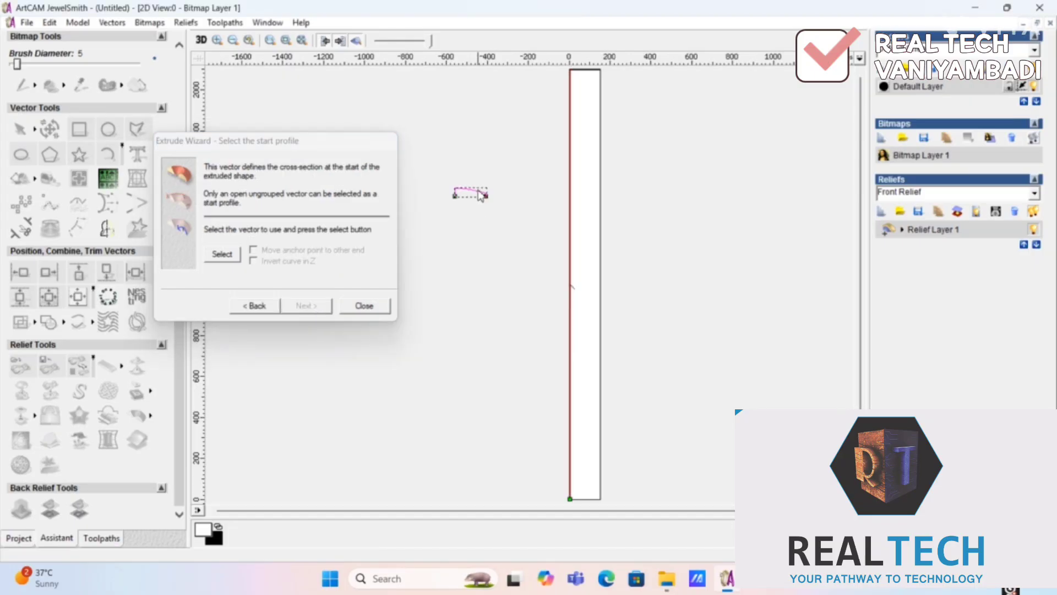
click(233, 260)
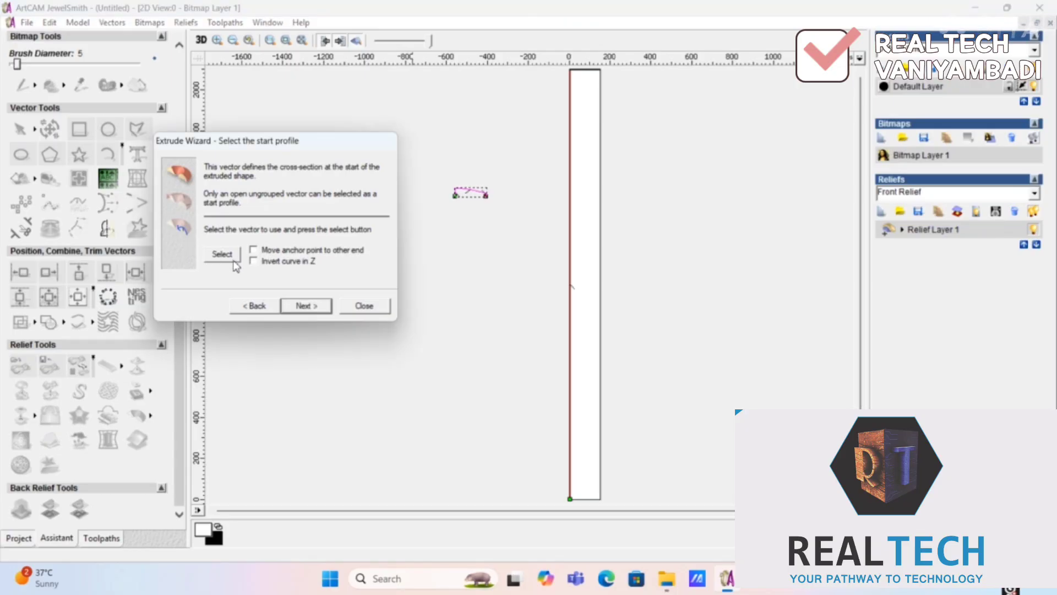
click(326, 307)
click(323, 308)
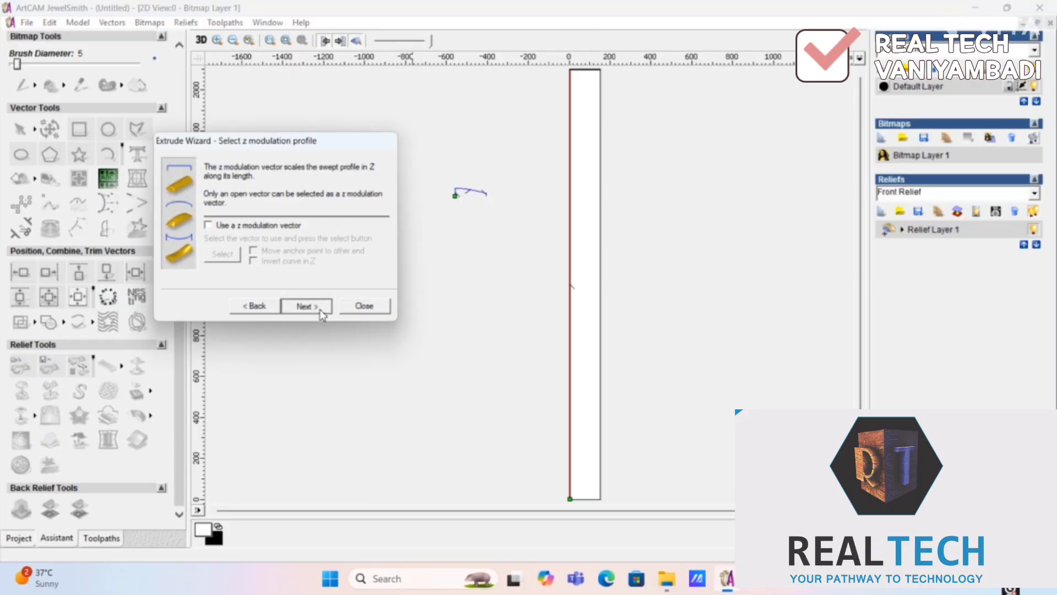
click(322, 311)
click(320, 310)
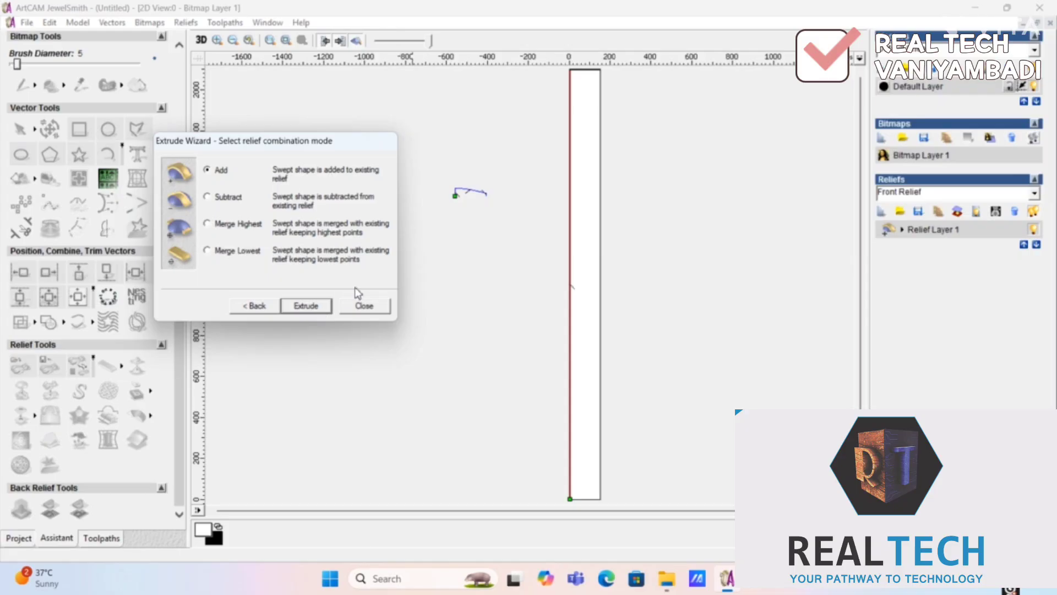
click(362, 305)
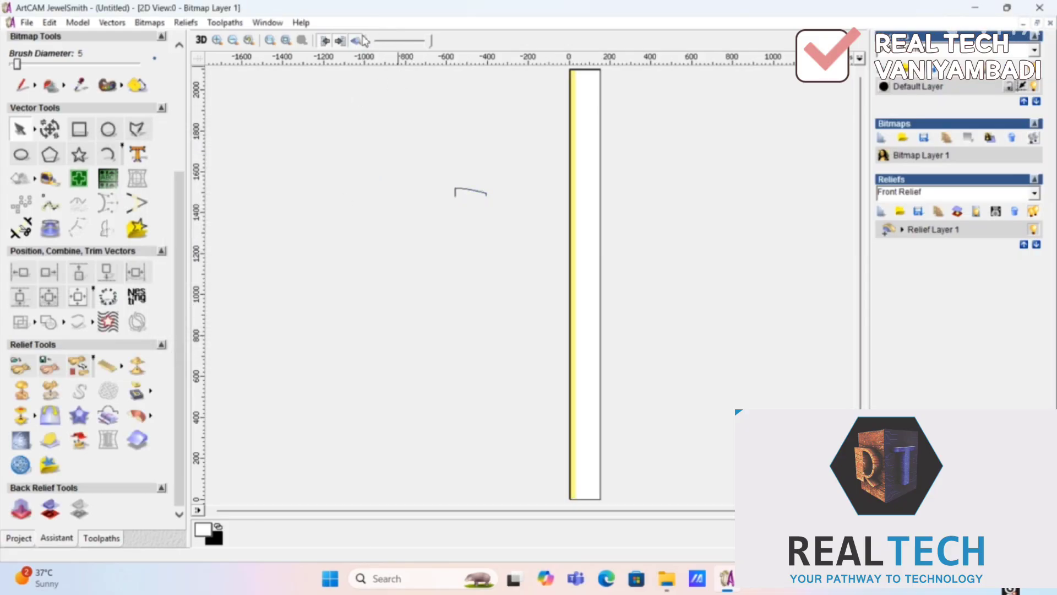
Preview the extruded relief in the 2D view, check its sloping cross-section in 3D, and return to the 2D view.
click(357, 40)
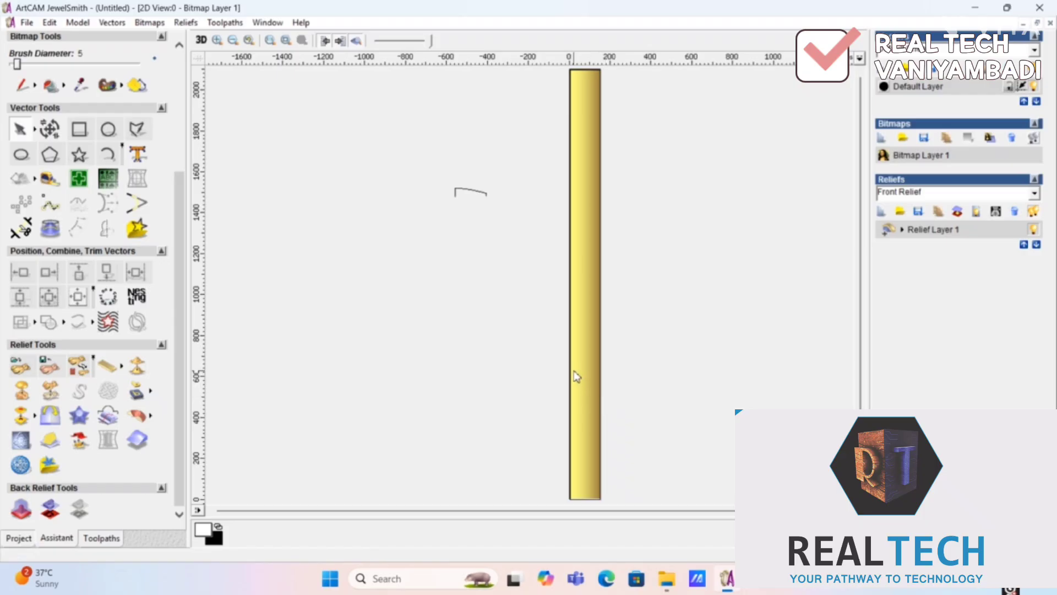
click(199, 43)
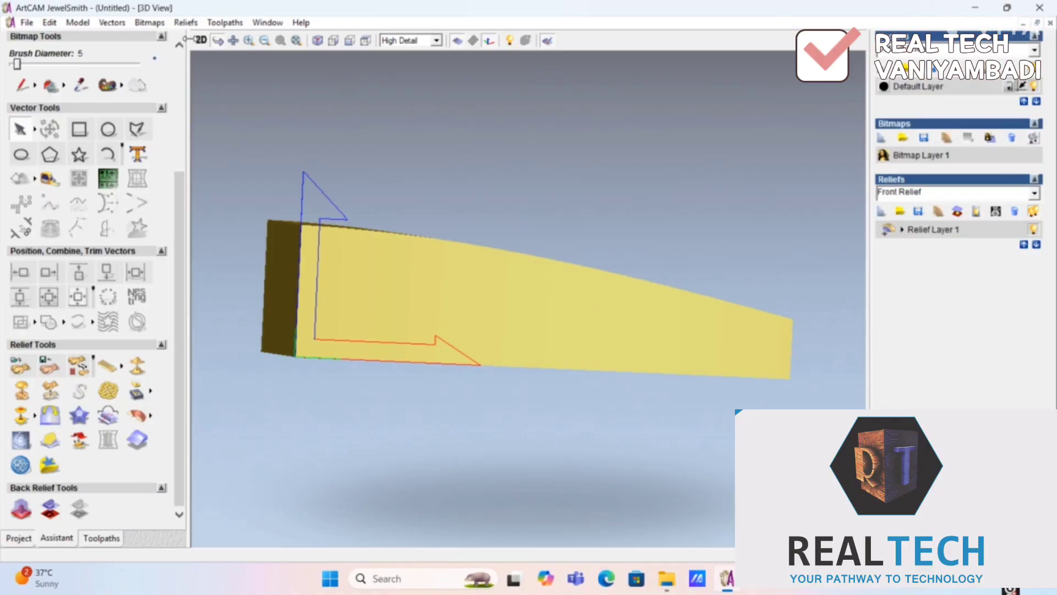
click(201, 40)
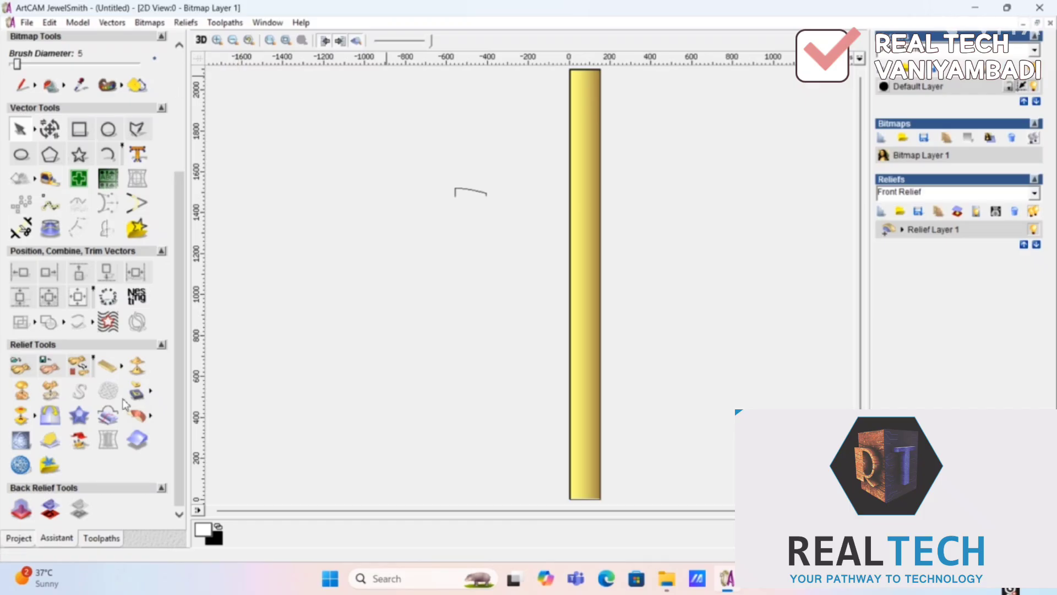
Start pasting a relief from file and browse to the NEW BORDERS folder on New Volume (D:).
click(20, 368)
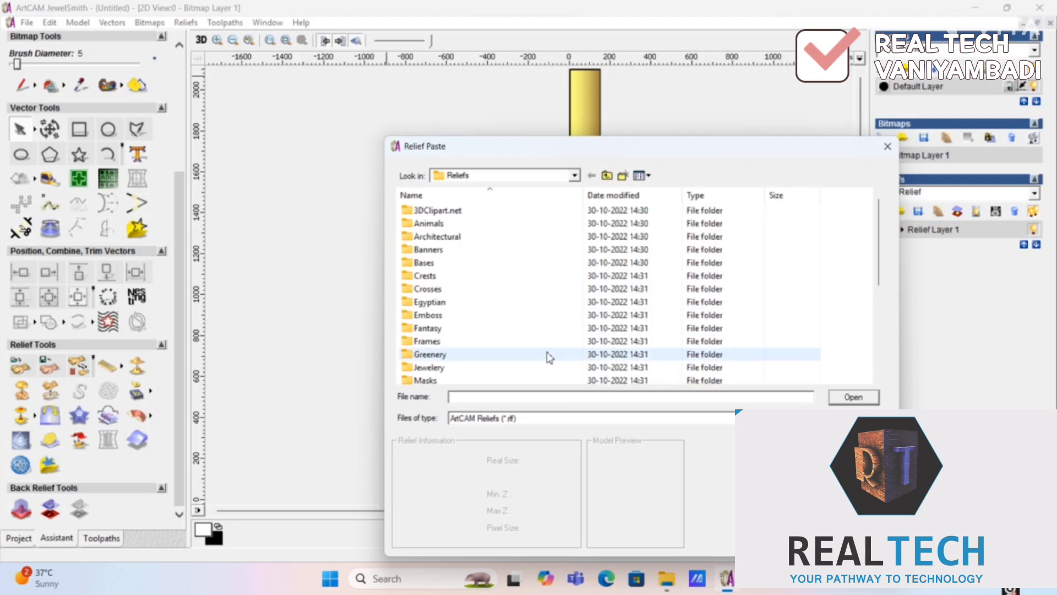
click(575, 176)
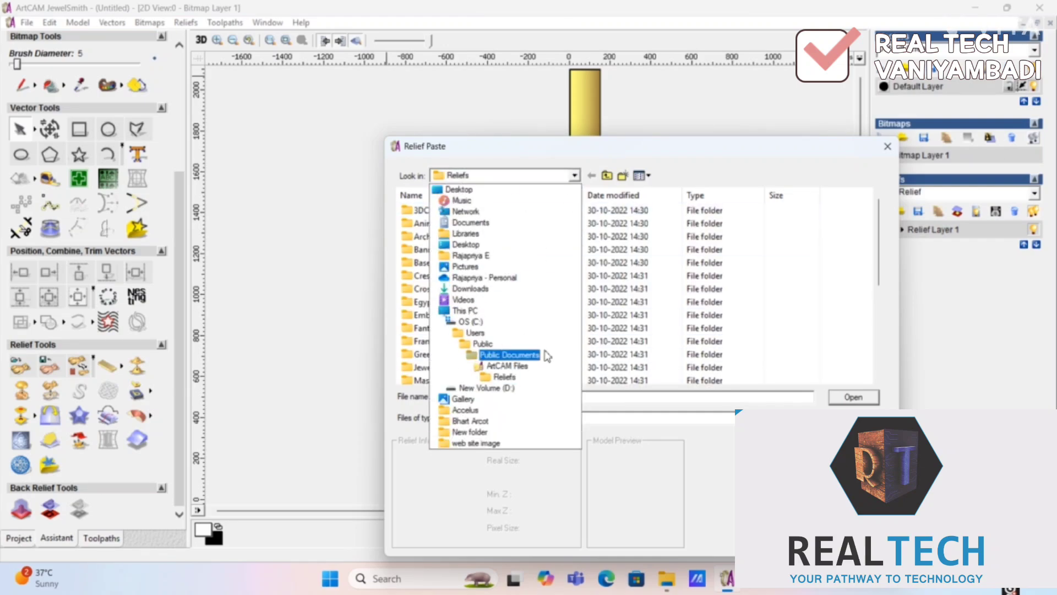
click(511, 389)
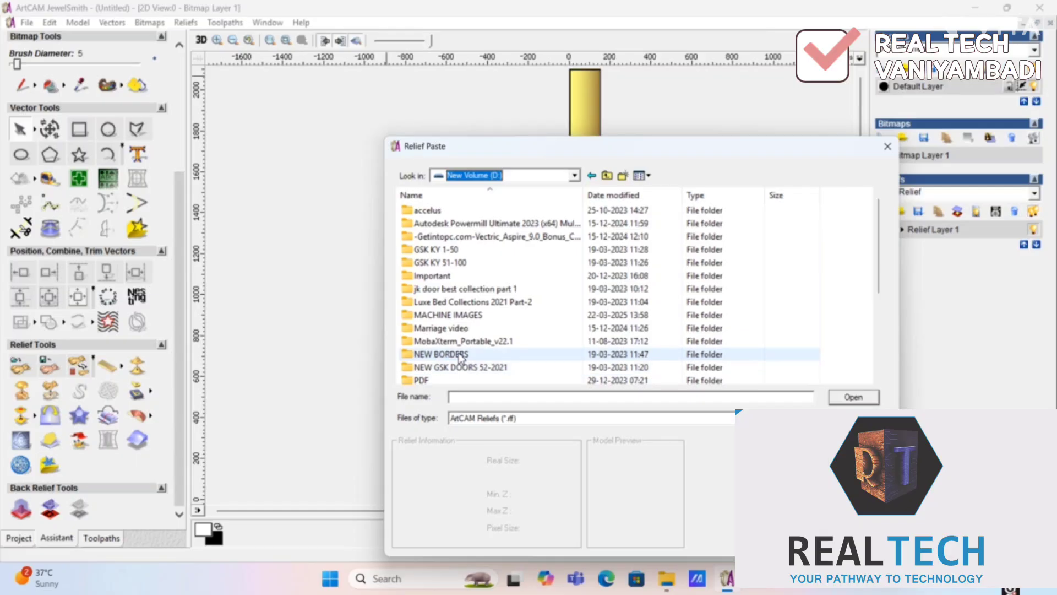
double_click(441, 354)
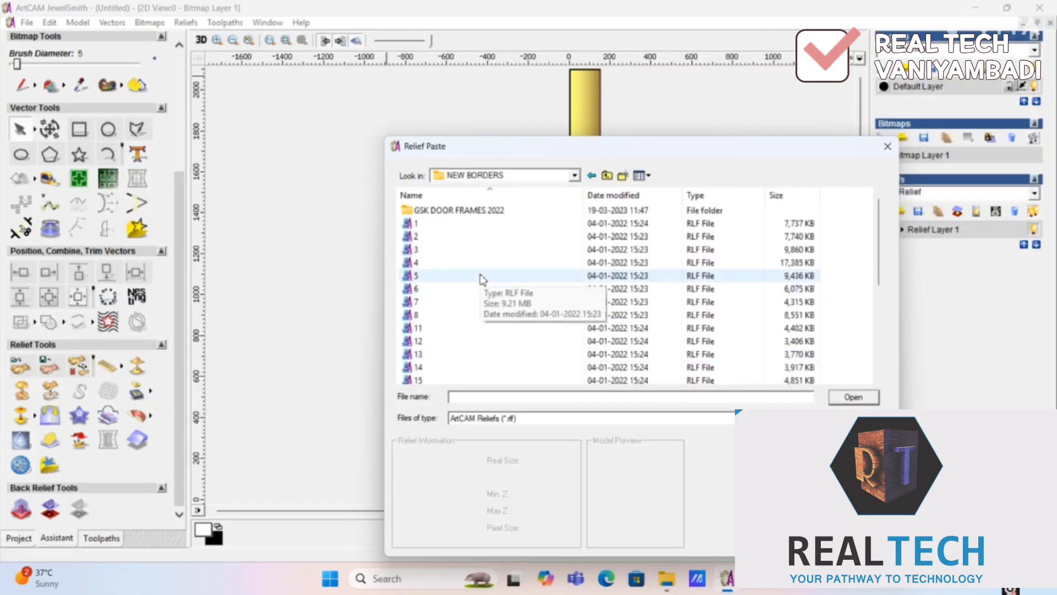
Browse the border reliefs' previews and load the SKY 85 (3) relief as 3D clipart.
click(481, 275)
click(615, 345)
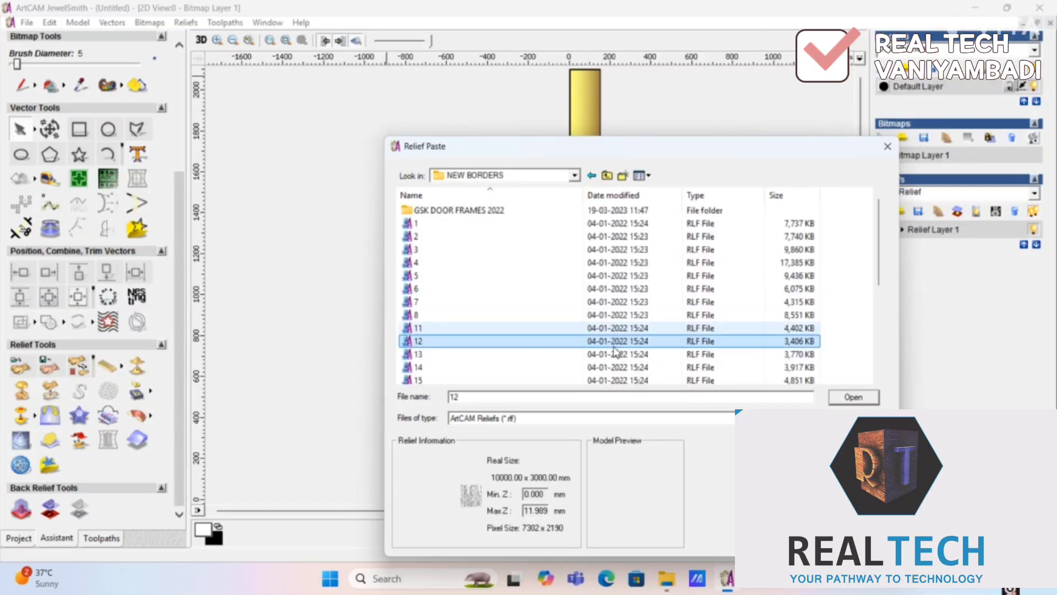
key(Down)
key(Down)
key(Down)
key(Down)
key(Down)
key(Down)
key(Down)
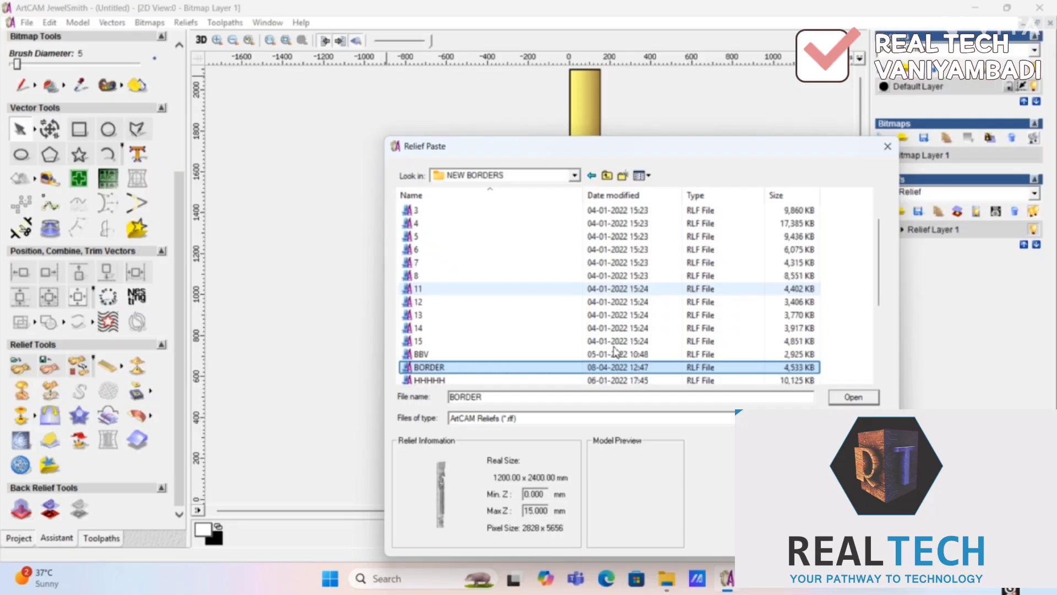
key(Down)
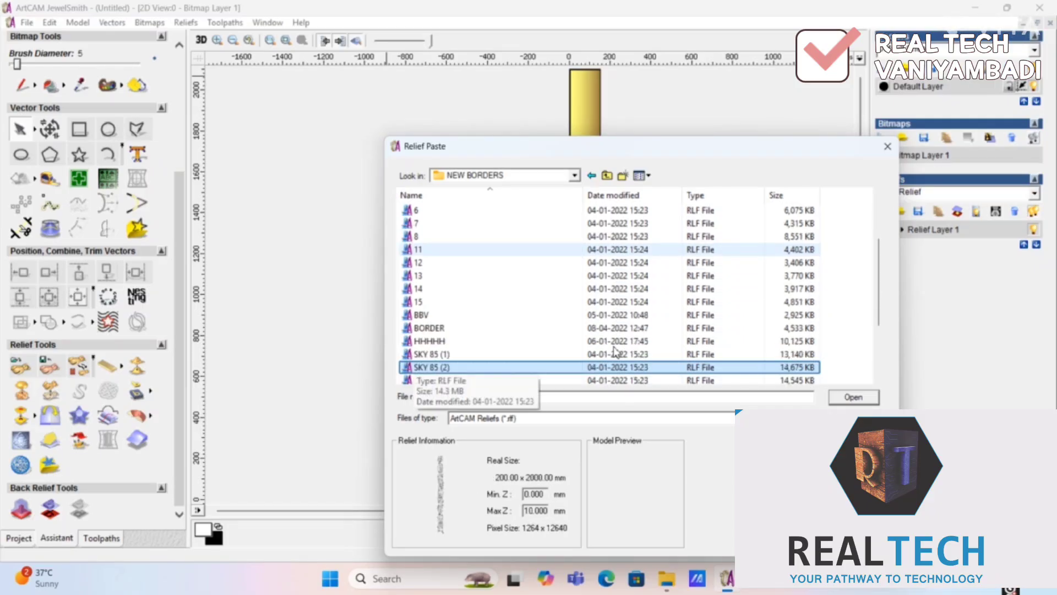
key(Down)
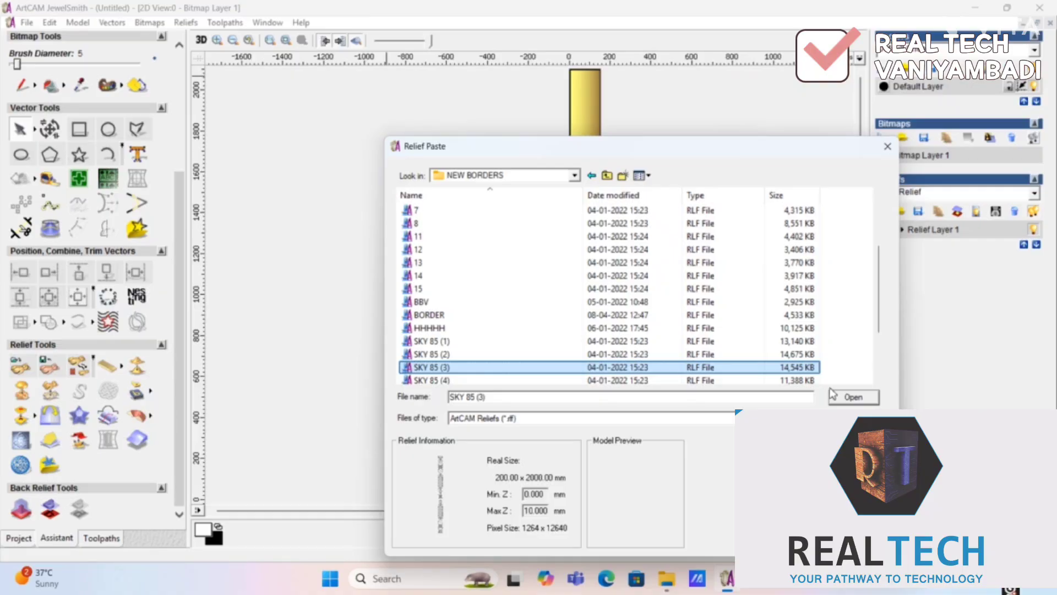
click(854, 397)
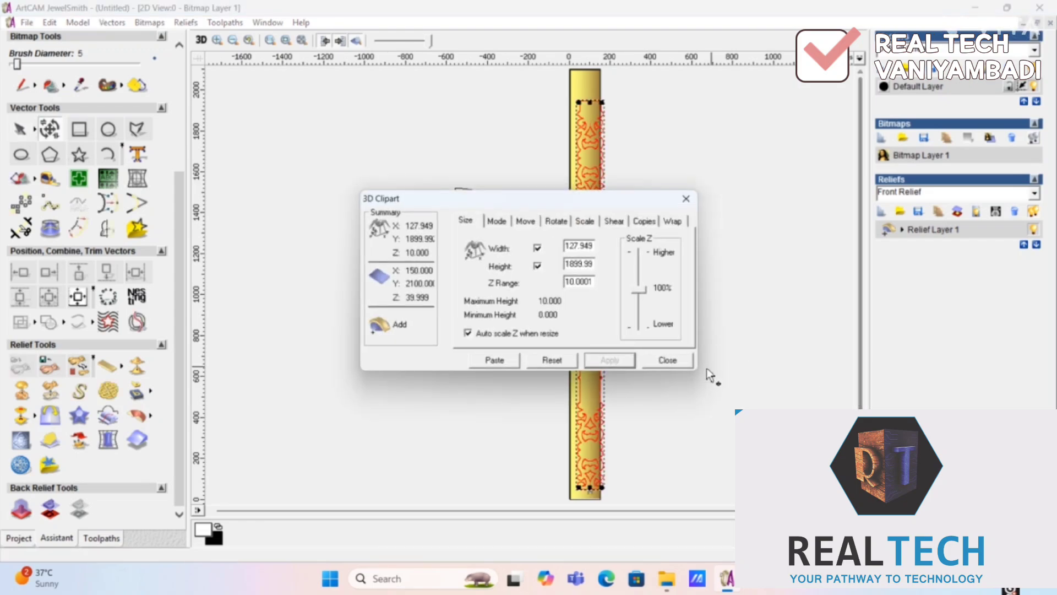
Centre the border clipart on the relief strip, deselect it, and move the 3D Clipart dialog clear of the strip.
click(605, 396)
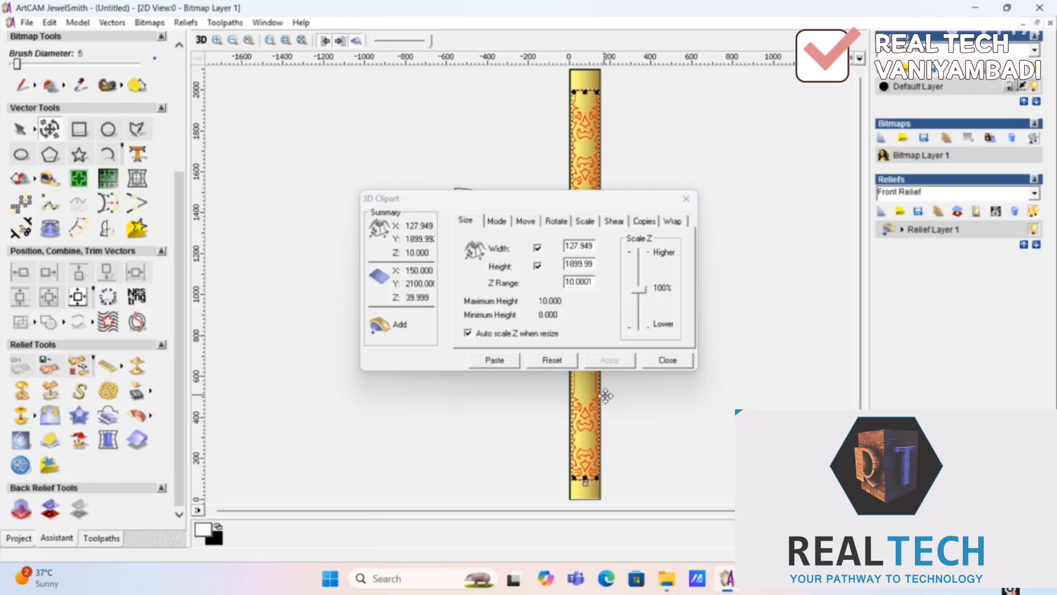
click(739, 178)
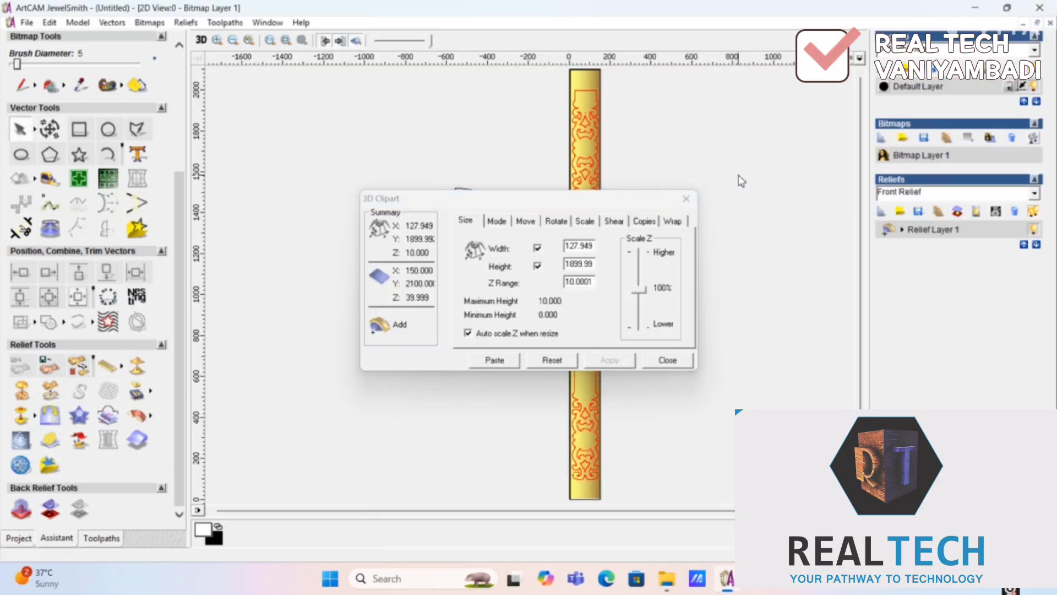
drag(609, 205, 892, 84)
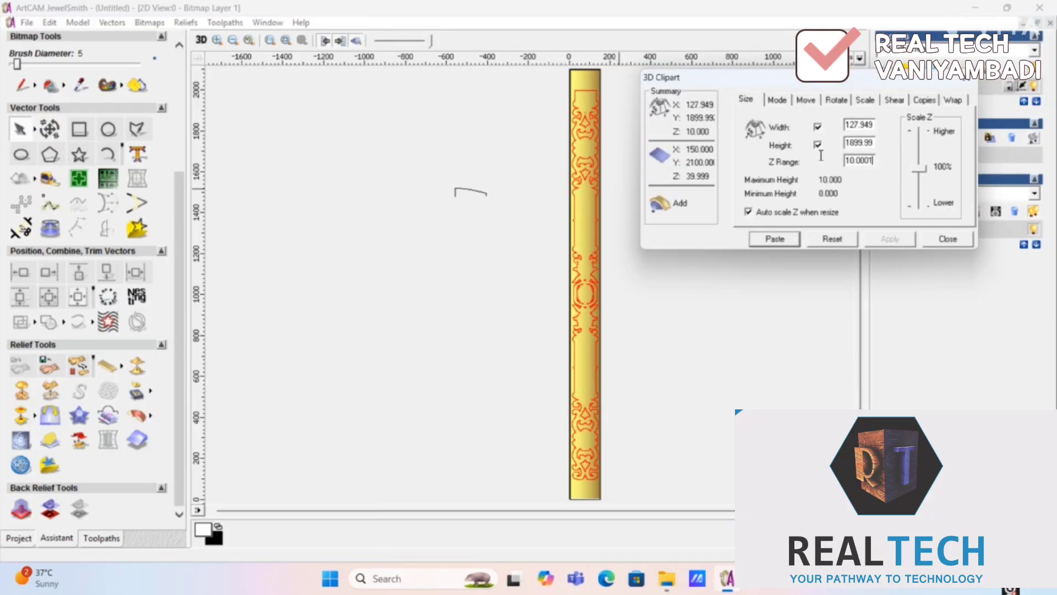
Set the border clipart's Z range to 8 mm and apply the change.
key(Return)
text(8)
click(890, 241)
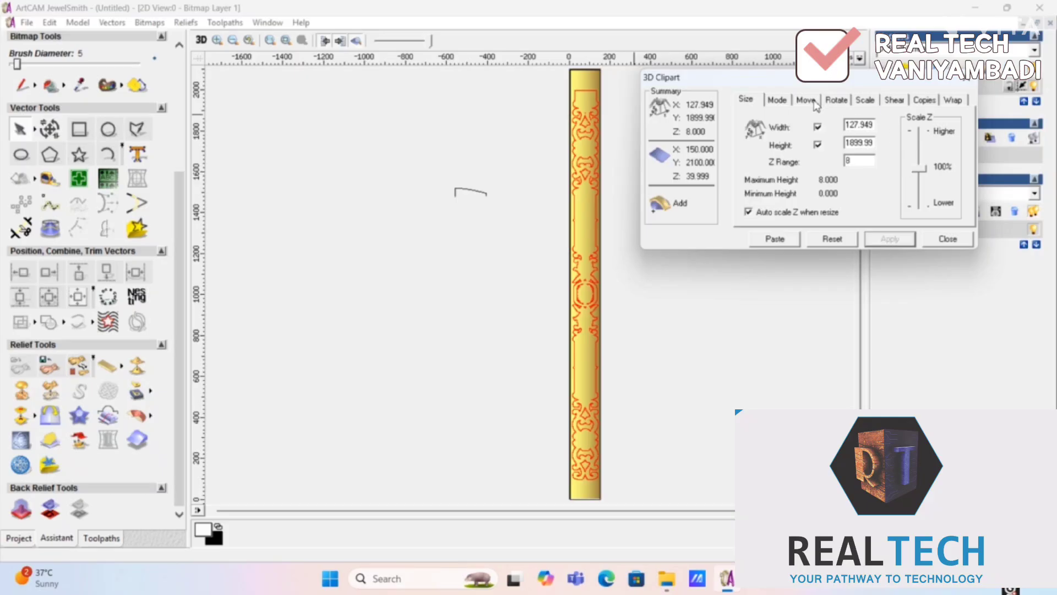
Paste the border clipart onto the relief in Add mode with start height 0 from zero, and close 3D Clipart.
click(778, 100)
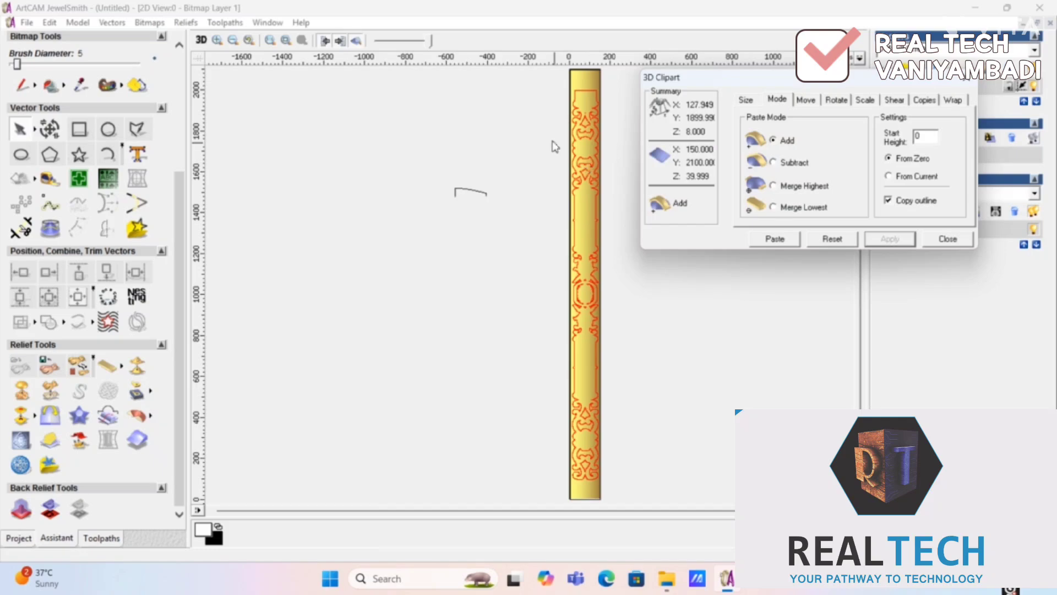
click(756, 100)
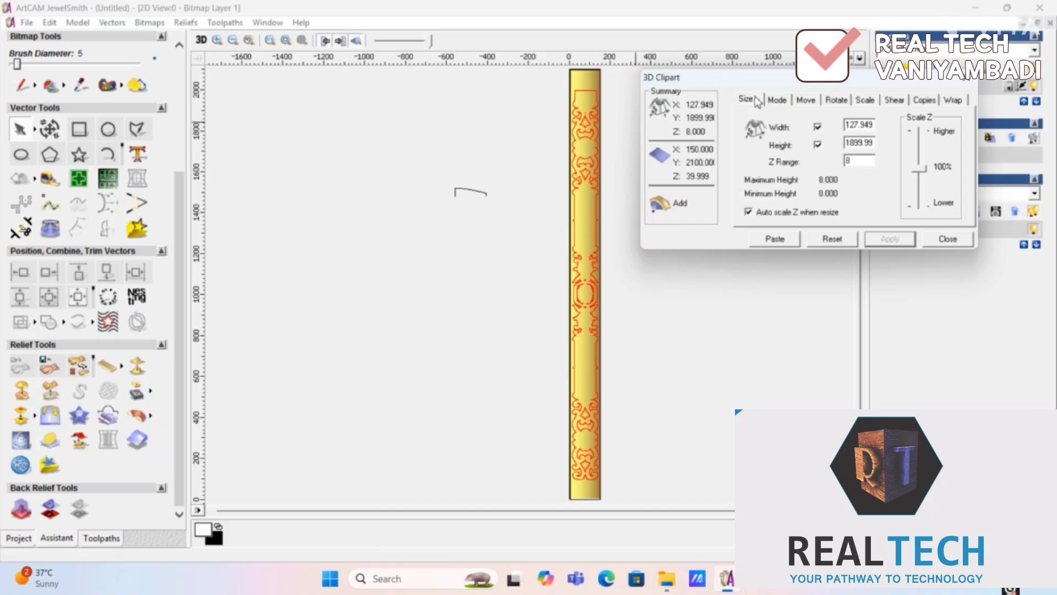
click(792, 240)
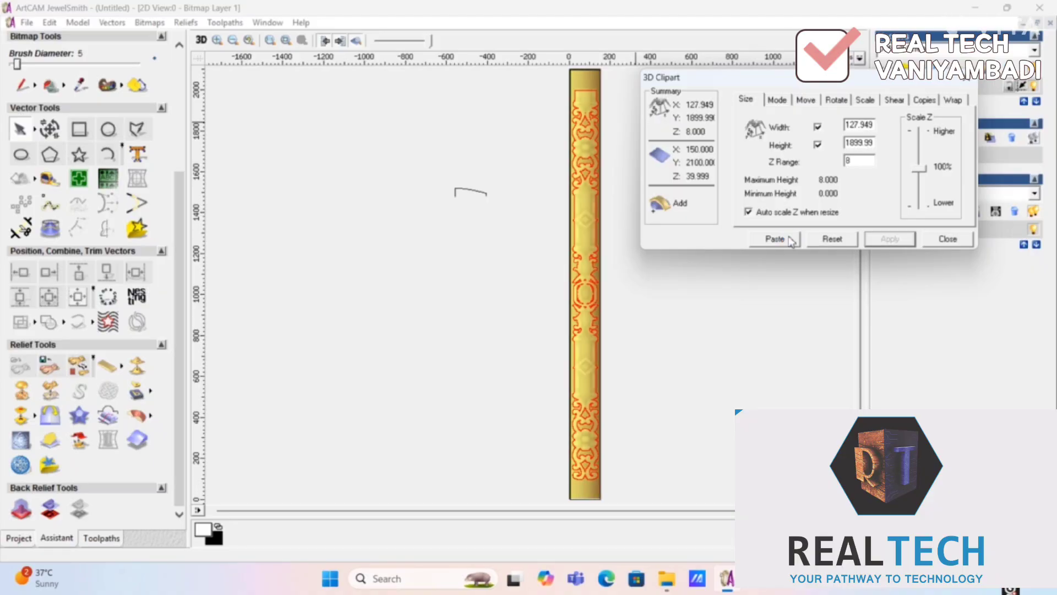
click(936, 245)
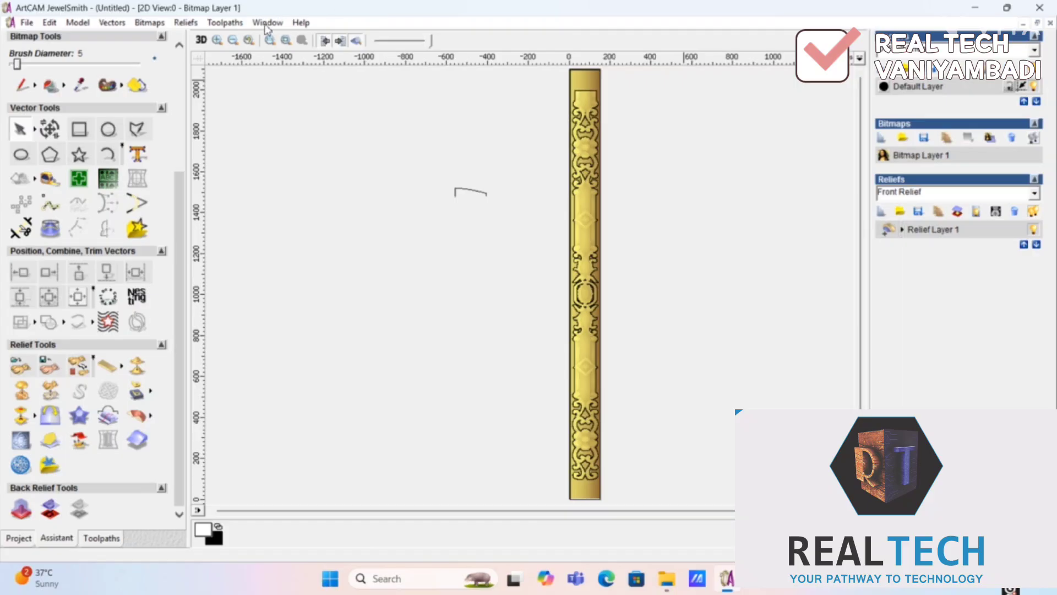
Examine the pasted border on the sloping relief from several 3D directions, including its end profile, and return to the 2D view.
click(201, 40)
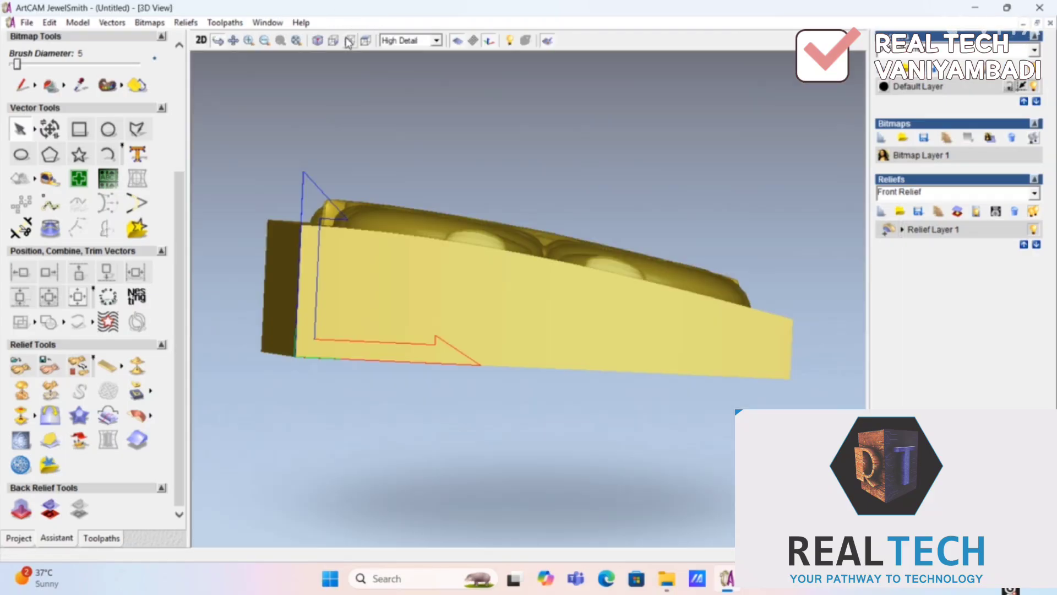
drag(678, 264, 703, 342)
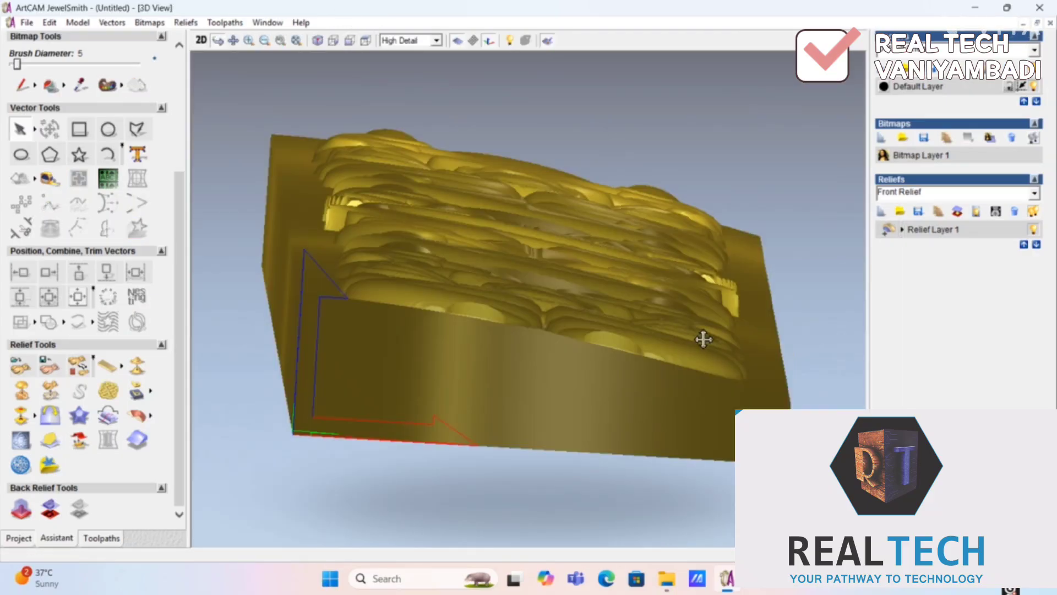
scroll(704, 342, up, 5)
drag(644, 263, 714, 266)
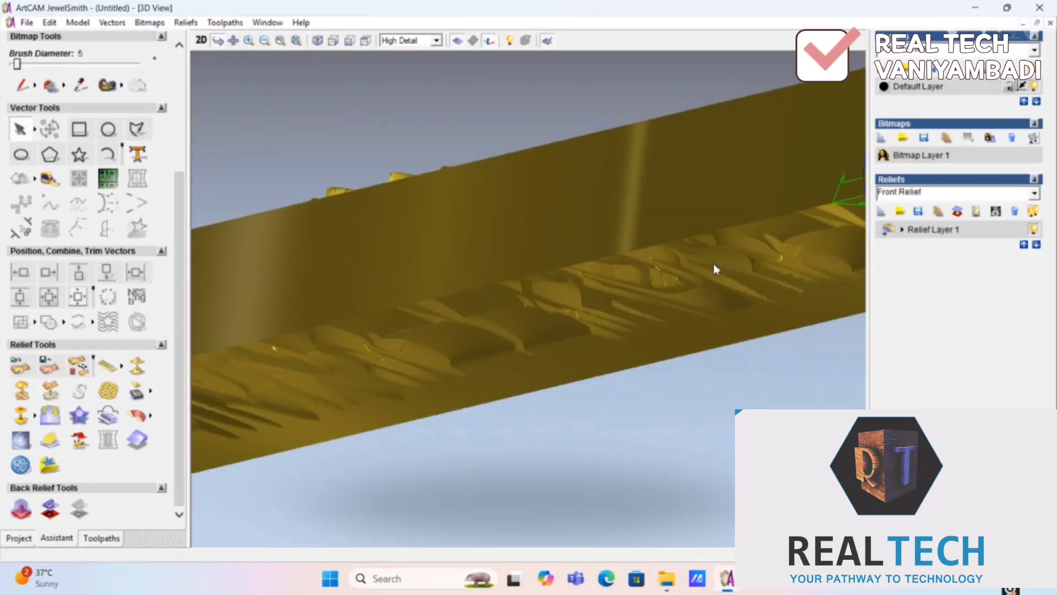
click(351, 42)
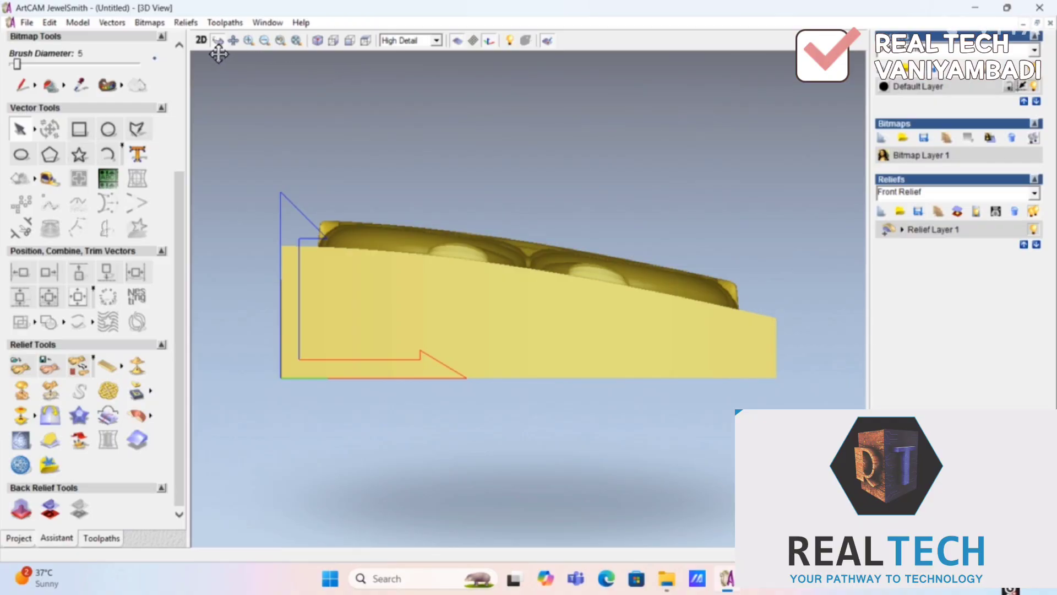
click(202, 43)
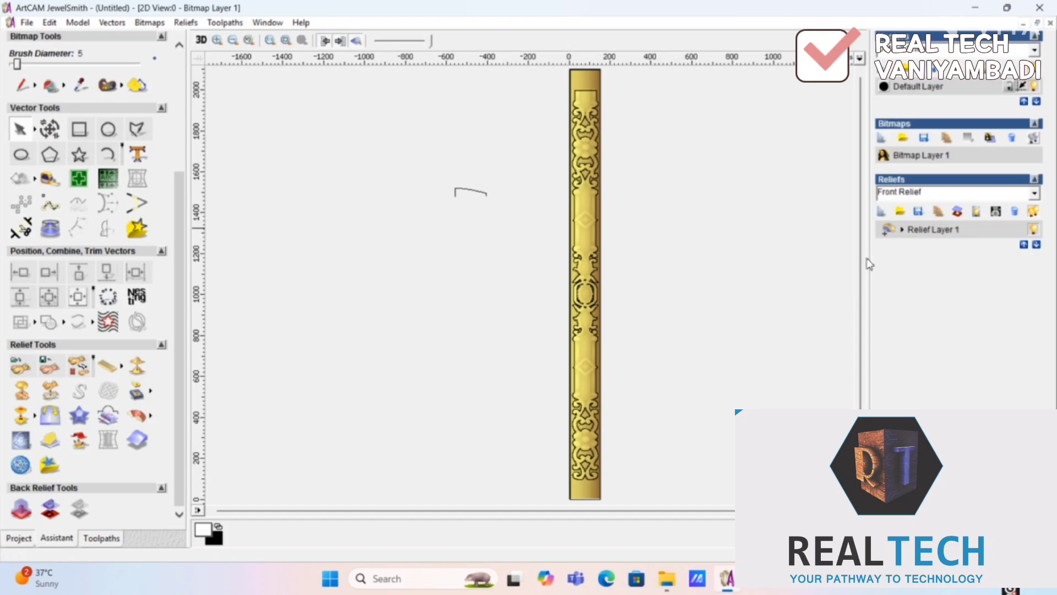